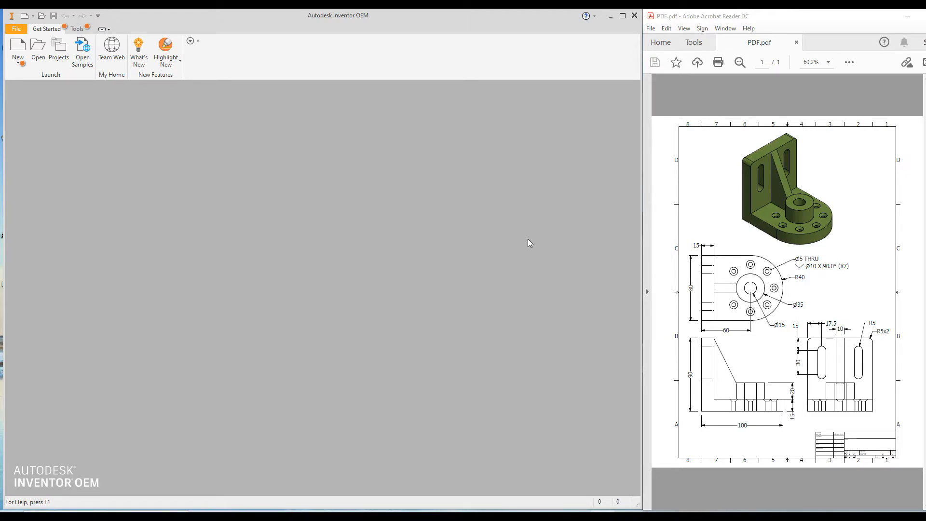
Create a new metric part from the Standard (mm).ipt template.
left_click(18, 48)
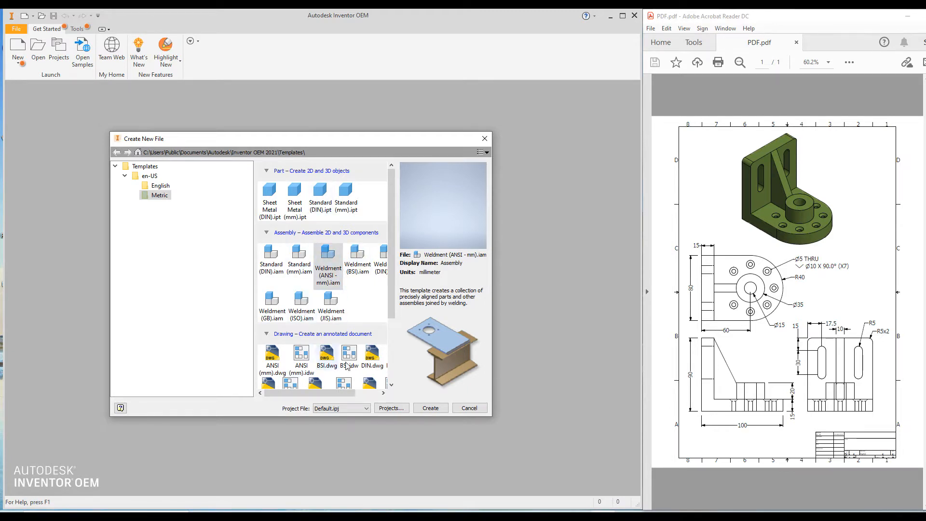
left_click(345, 197)
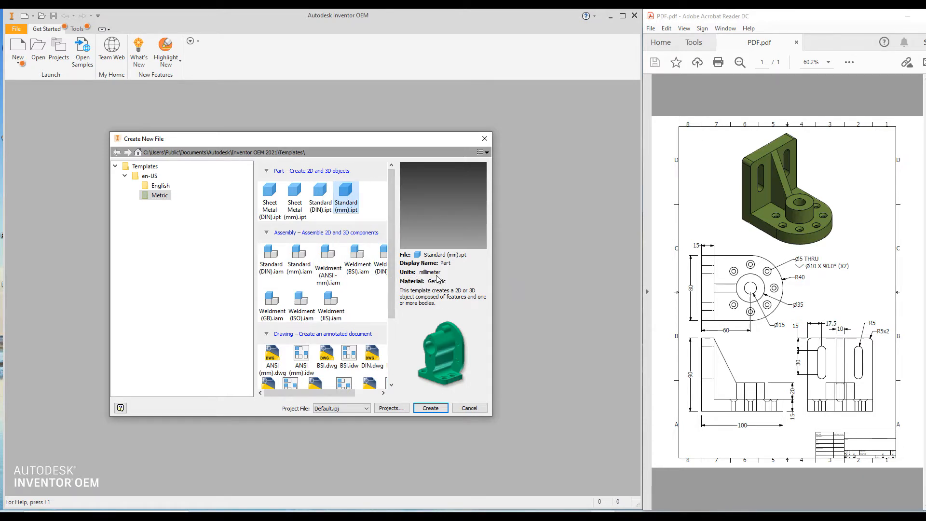
left_click(442, 408)
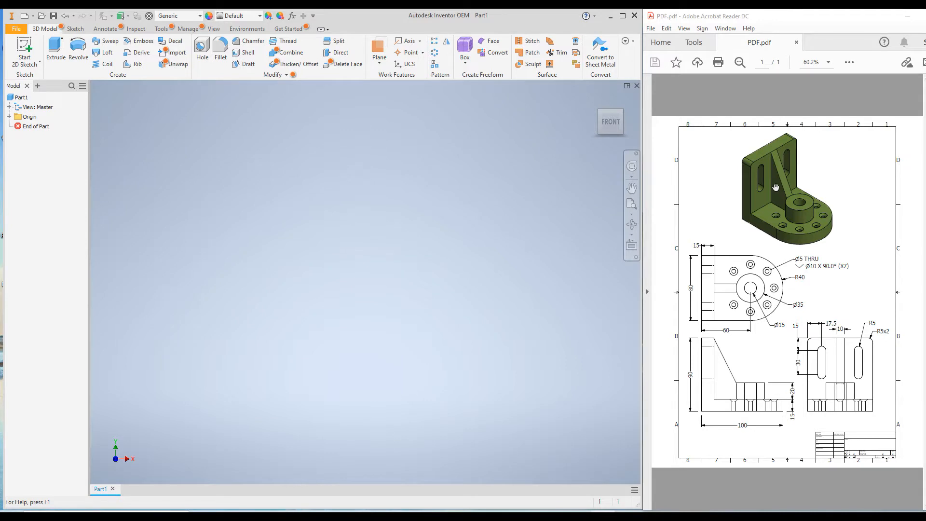
Start a sketch on the XY plane and draw a closed L-shaped profile from the origin, about 279 mm wide and 228 mm high.
left_click(24, 46)
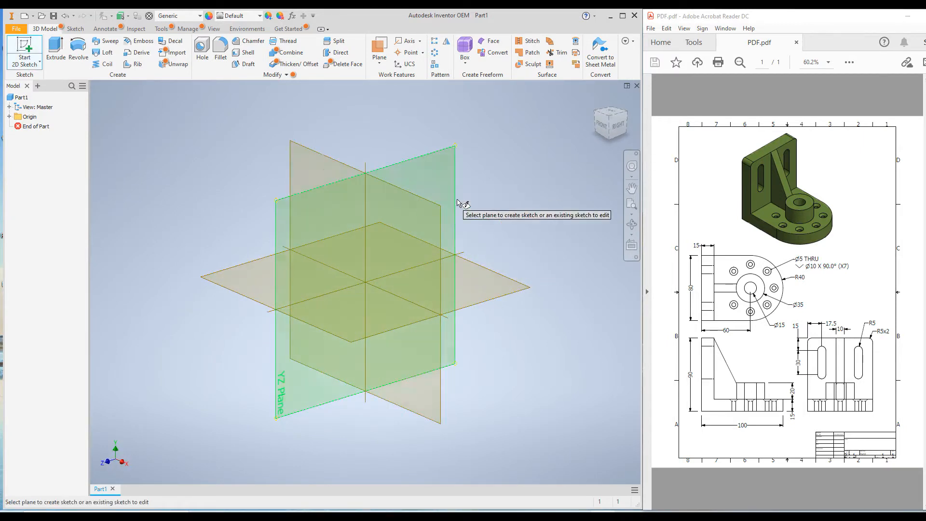
left_click(303, 164)
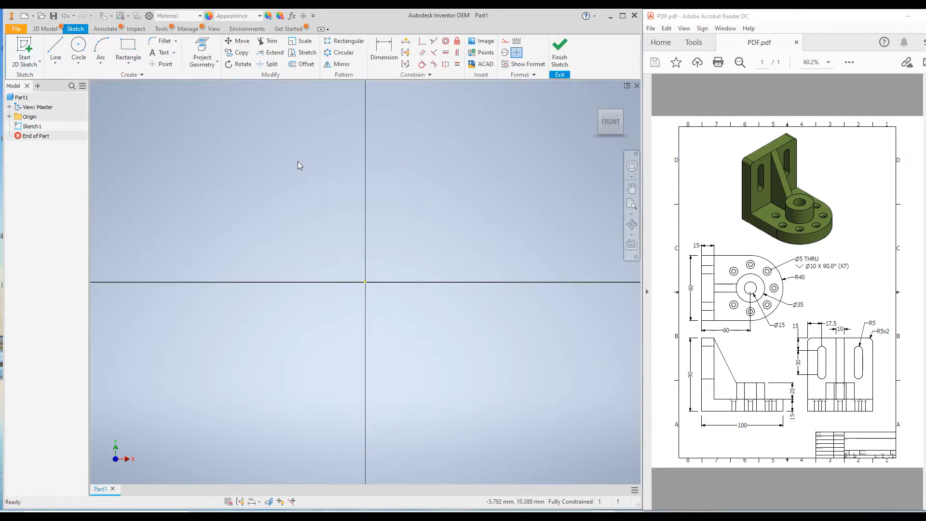
left_click(55, 45)
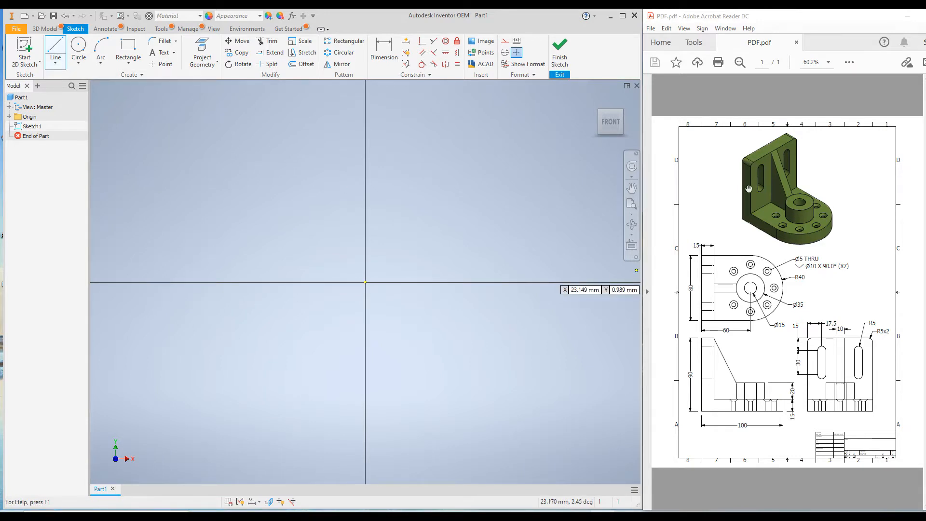
left_click(365, 282)
scroll(354, 306, "up", 5)
left_click(590, 304)
left_click(590, 276)
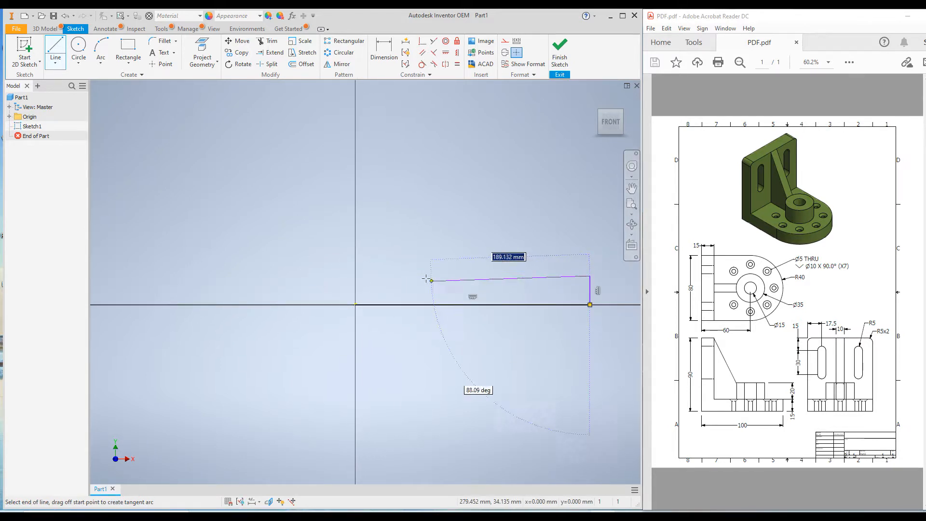
left_click(399, 274)
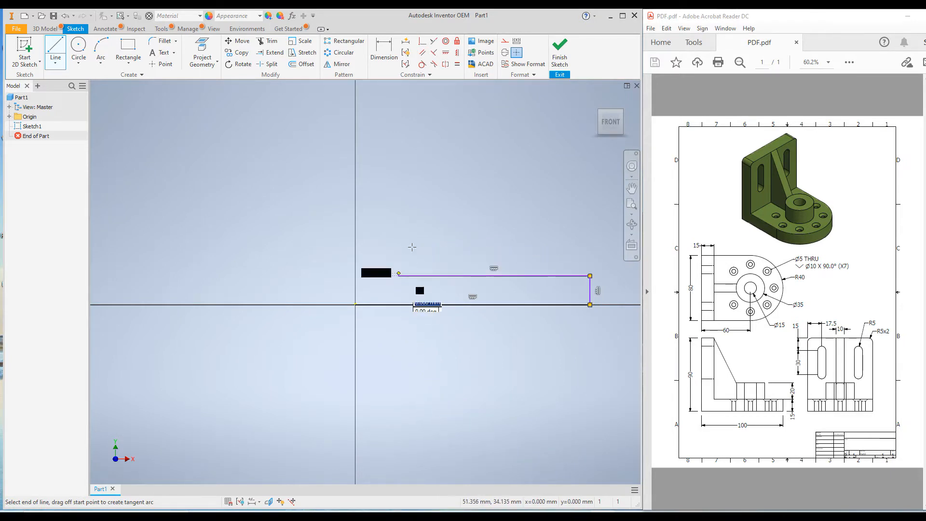
left_click(398, 113)
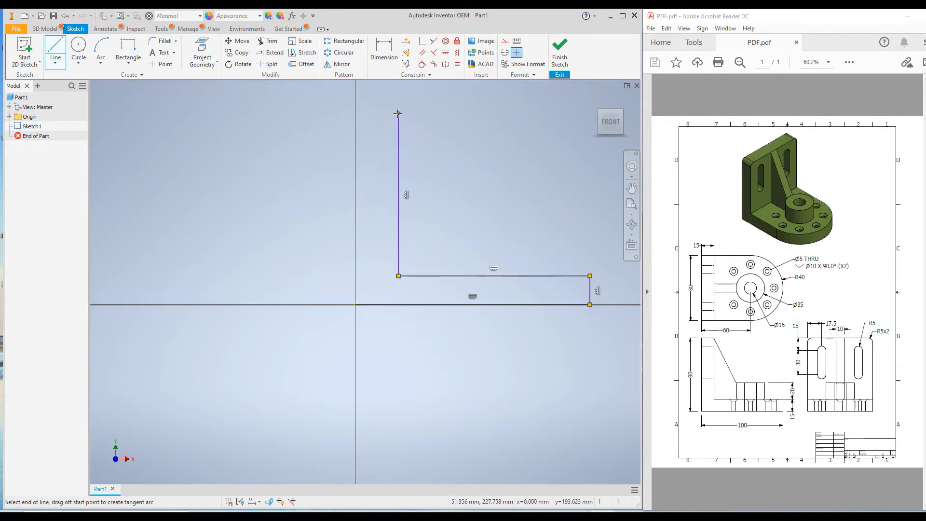
left_click(356, 113)
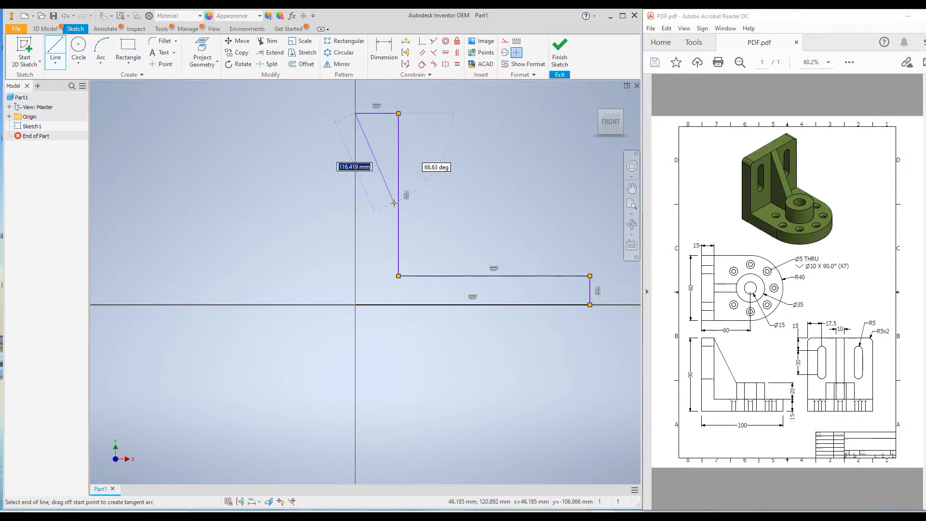
left_click(356, 305)
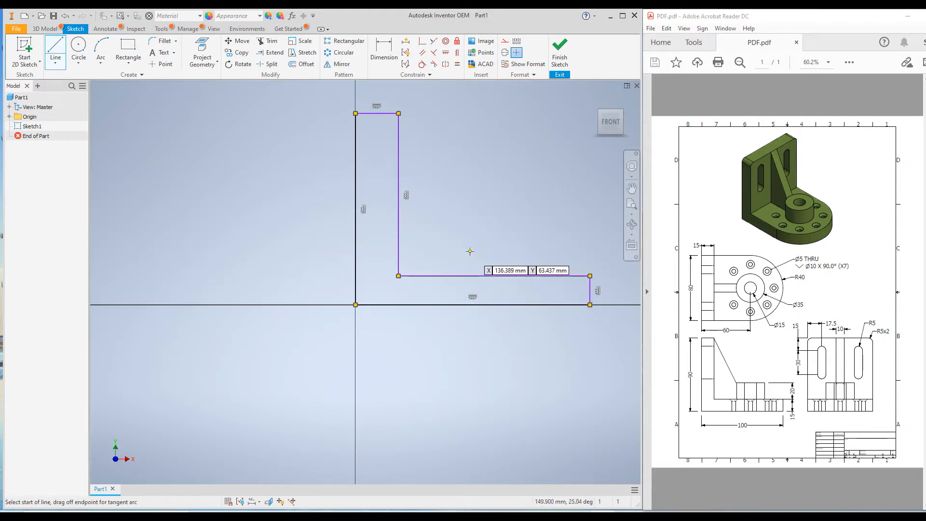
Dimension the profile's vertical outer edge to 90 mm and move the horizontal leg's inner edge to about 35 mm above the base line.
left_click(384, 48)
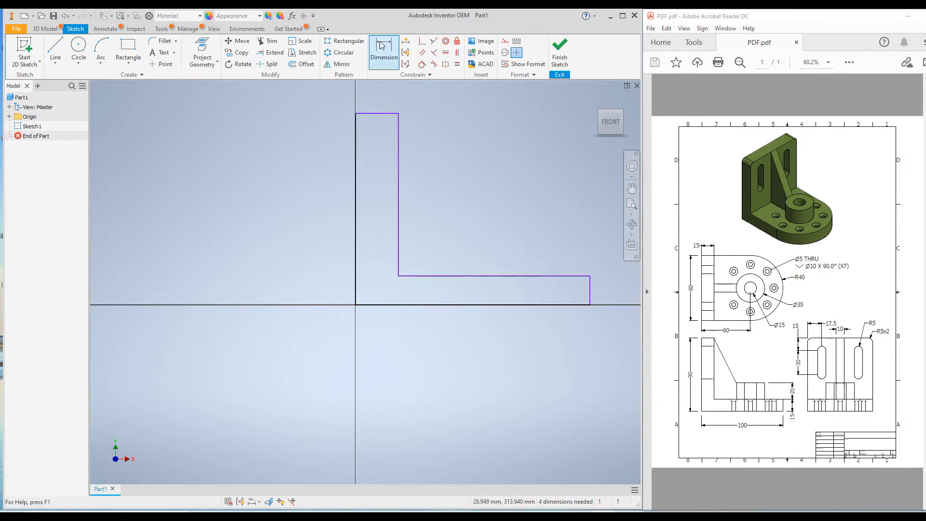
left_click(356, 149)
left_click(296, 210)
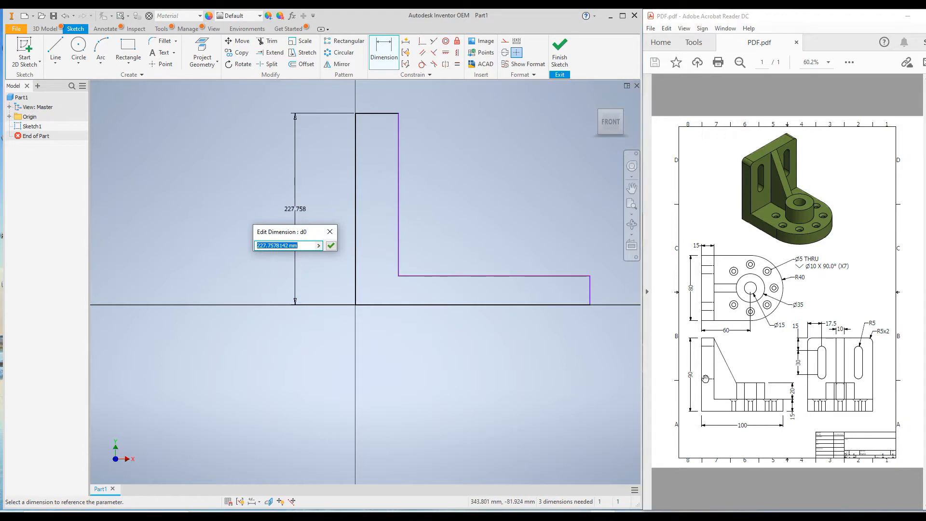
type("90")
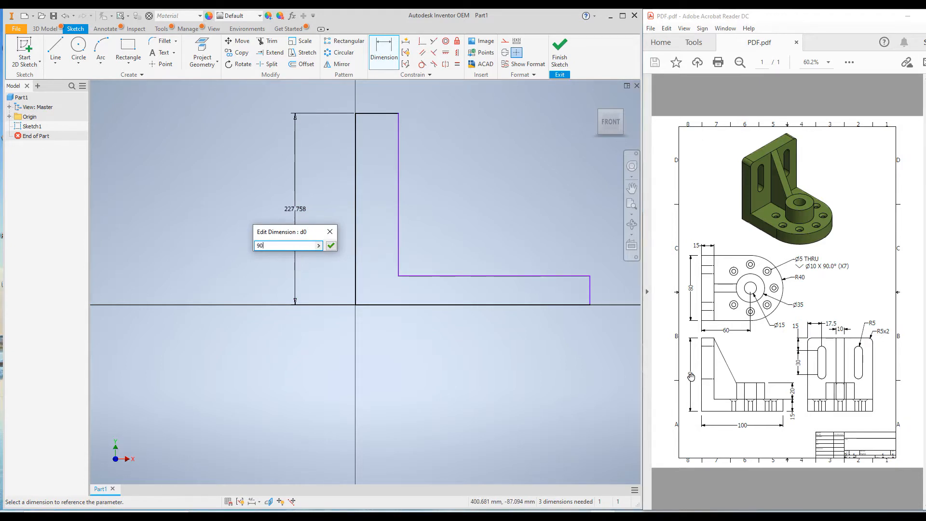
left_click(332, 246)
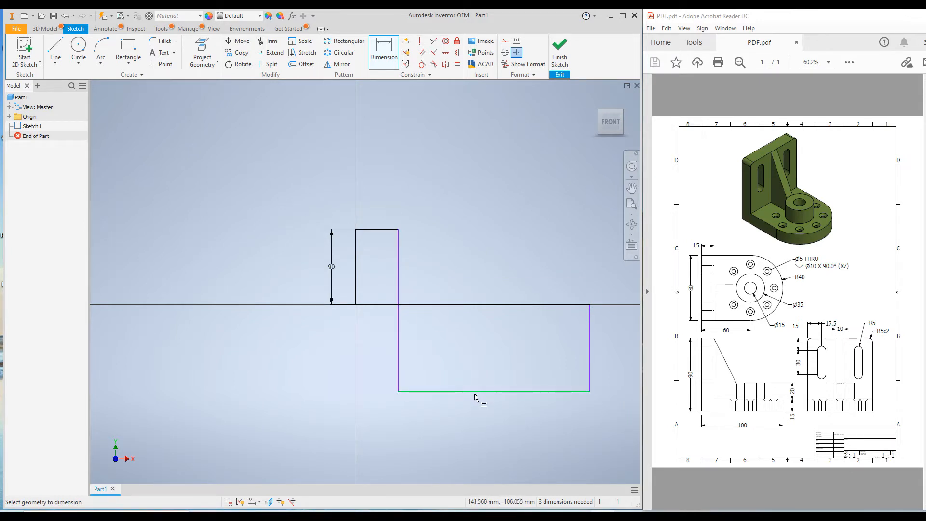
key("Escape")
left_click_drag(476, 391, 473, 279)
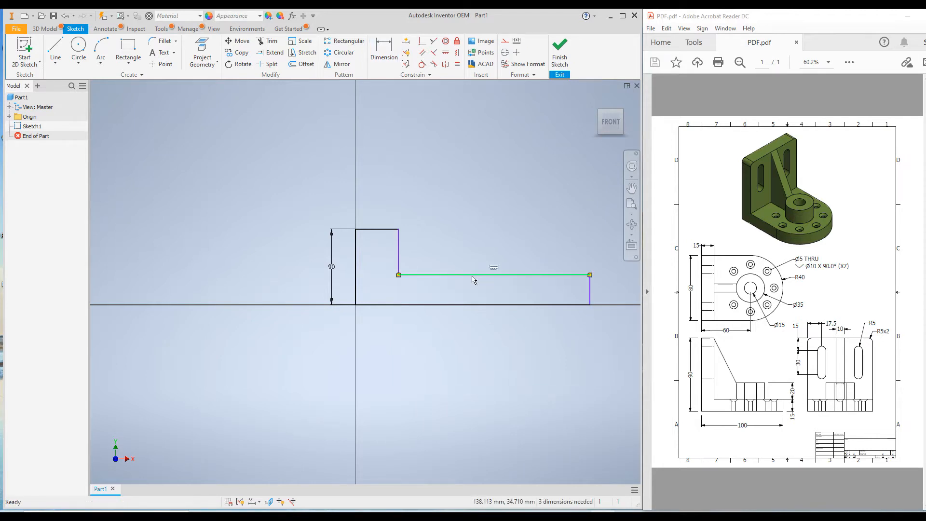
Dimension the L-profile's base edge to 100 mm.
left_click(383, 51)
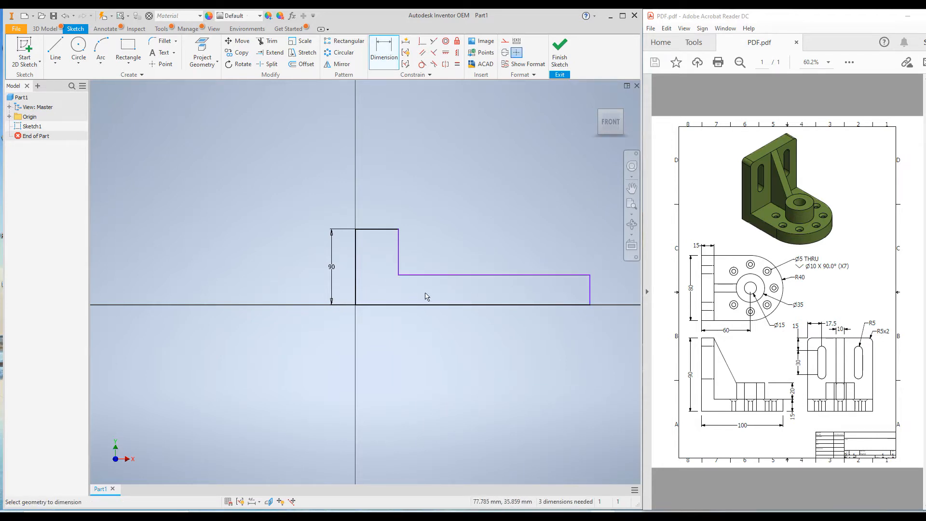
left_click(424, 307)
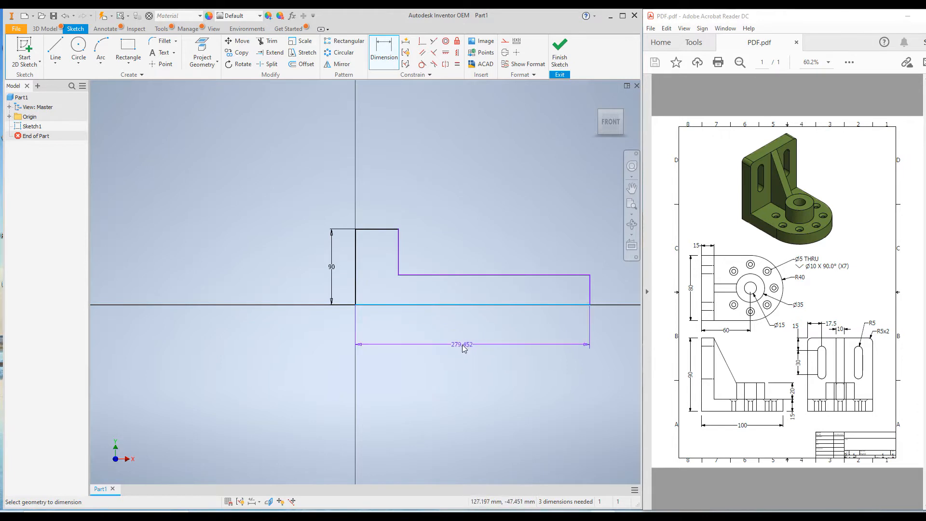
left_click(462, 347)
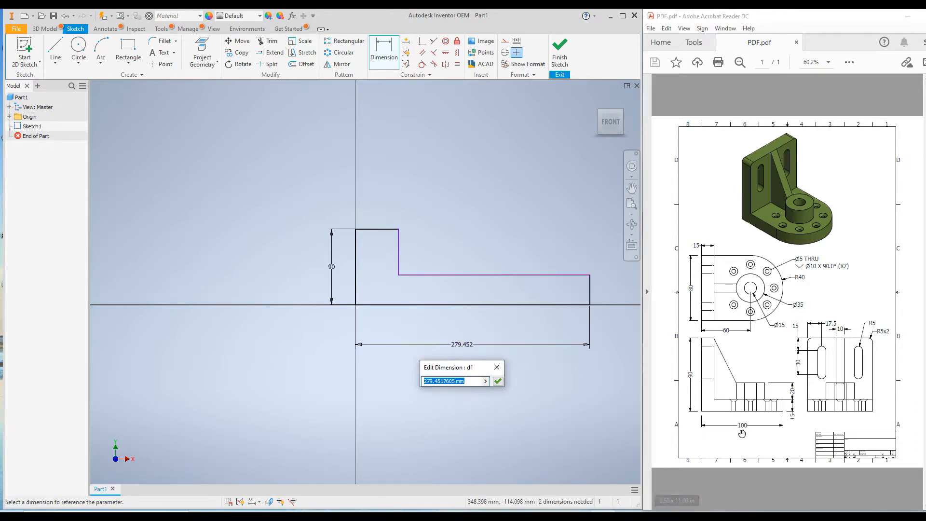
type("100")
key("Return")
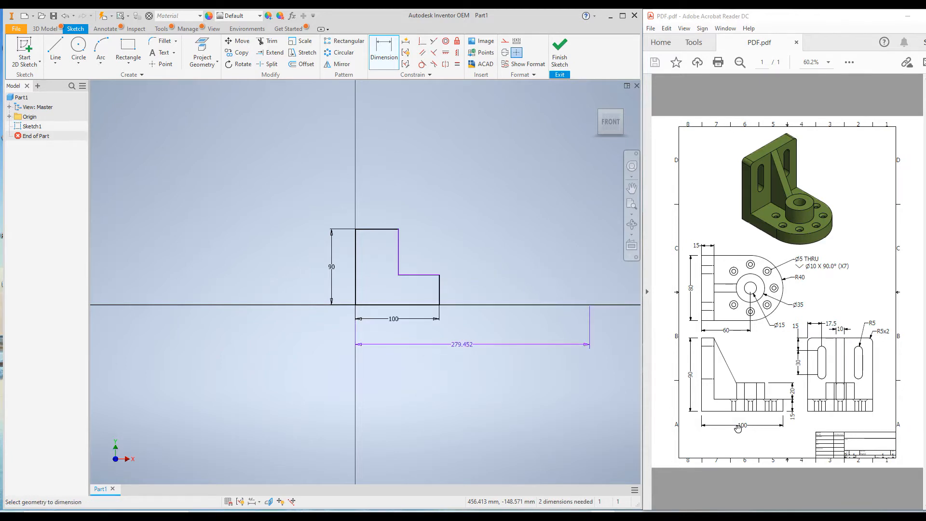
Dimension the thickness of the horizontal and vertical legs to 15 mm each and finish the sketch.
left_click(441, 294)
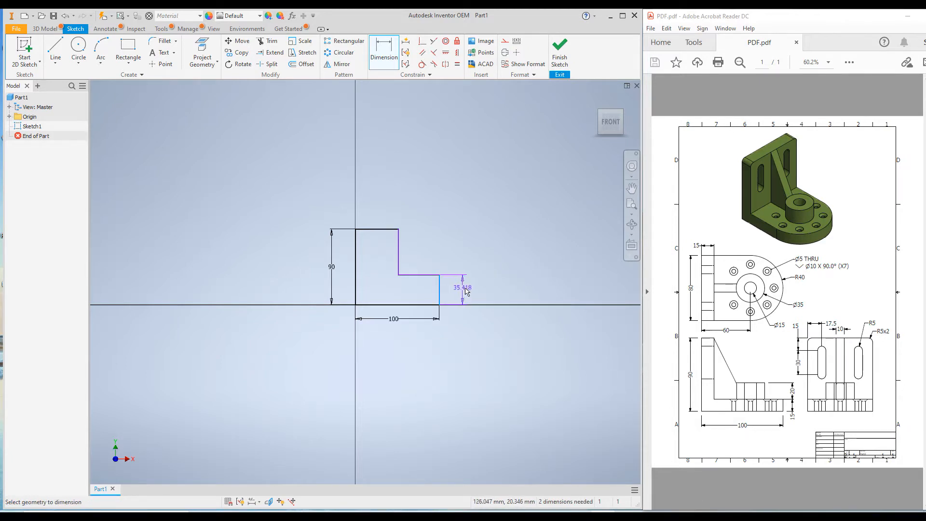
left_click(468, 290)
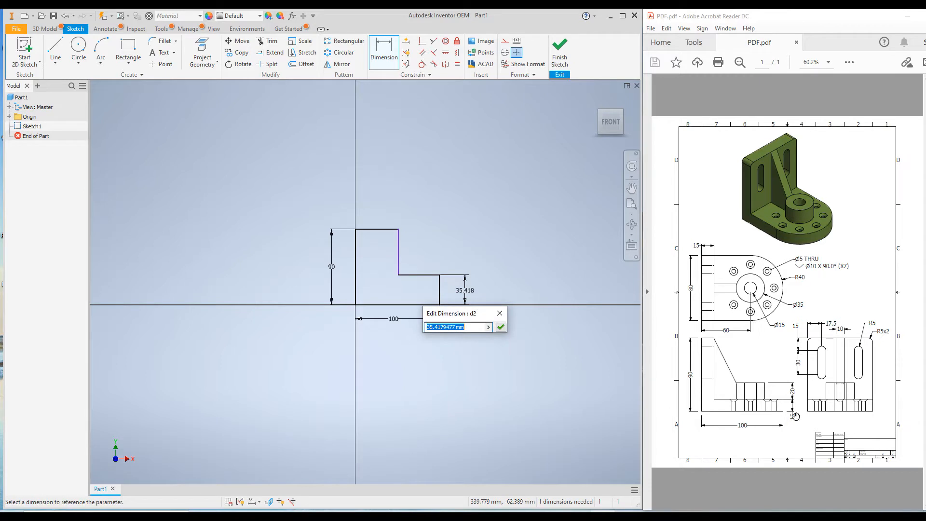
type("15")
key("Return")
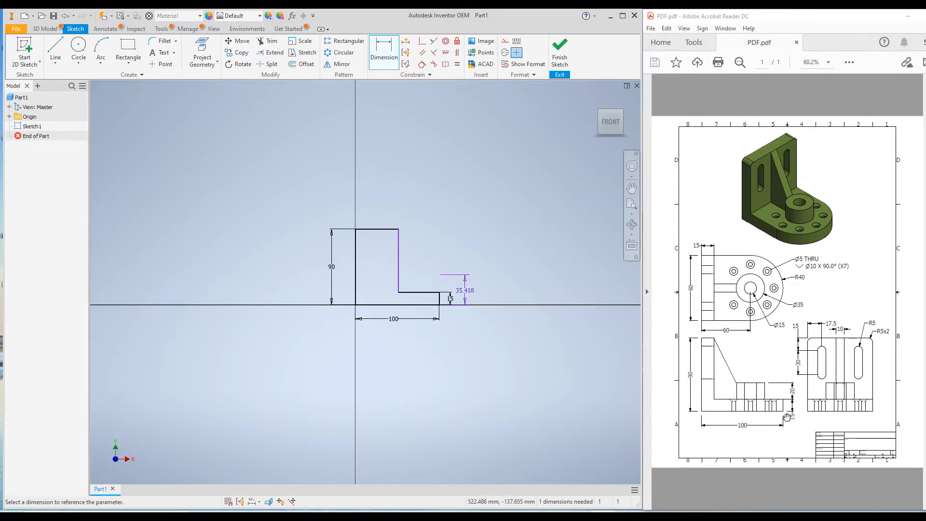
left_click(372, 230)
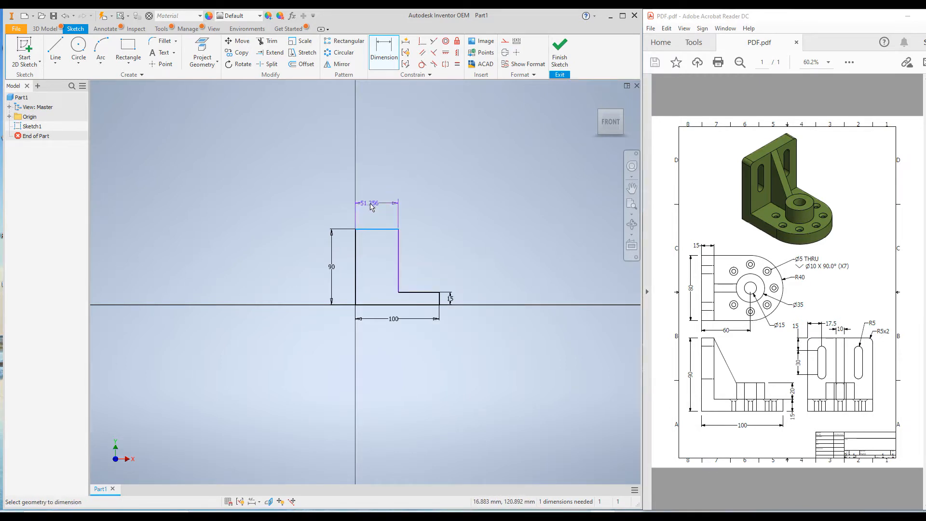
left_click(376, 202)
type("15")
key("Return")
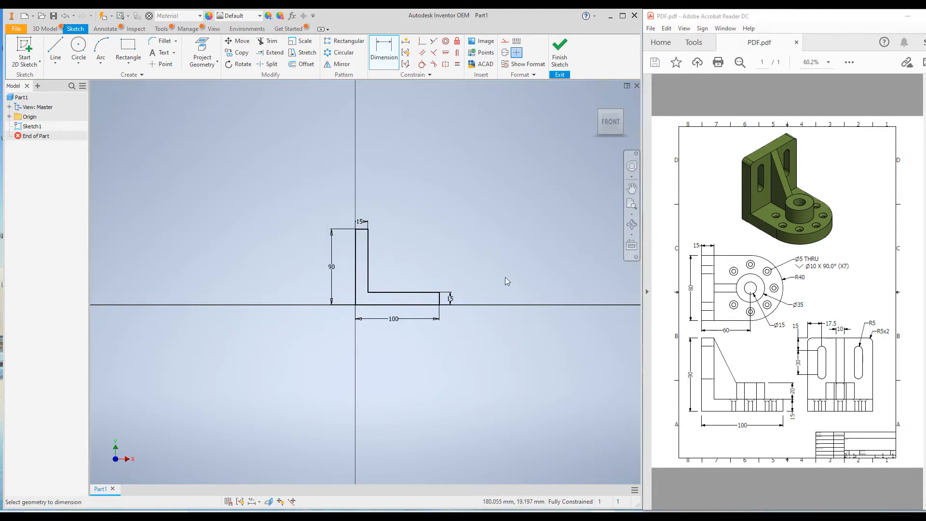
left_click(559, 52)
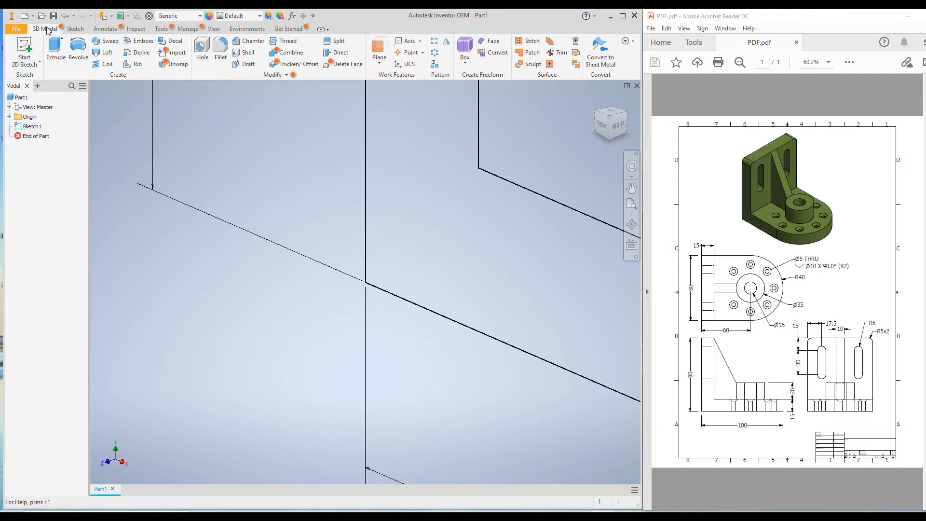
Extrude the L-shaped profile symmetrically about the sketch plane by 80 mm.
left_click(56, 48)
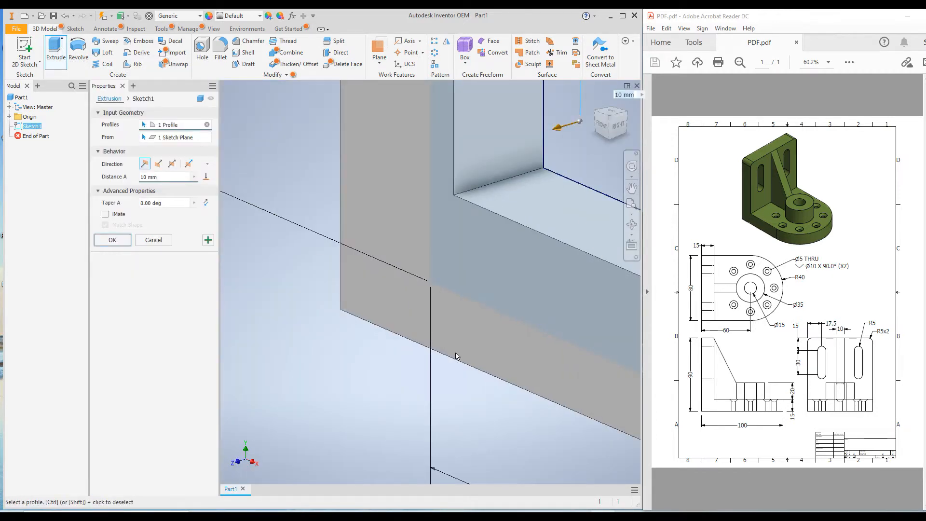
scroll(428, 348, "down", 10)
scroll(453, 362, "up", 3)
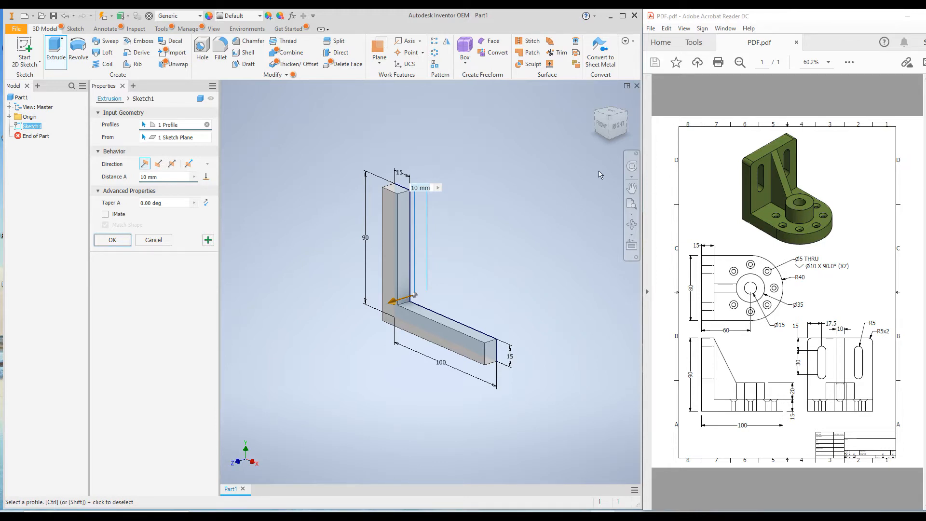
left_click(171, 165)
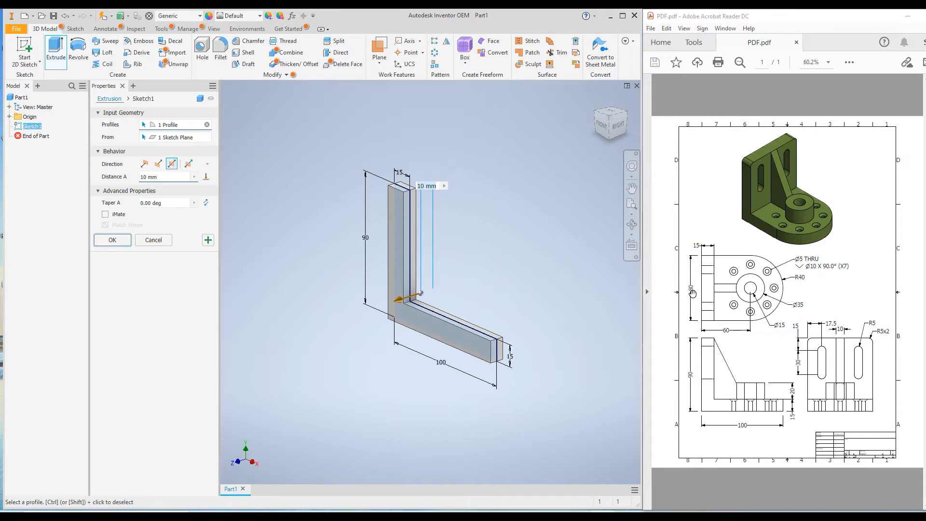
left_click(157, 177)
type("80")
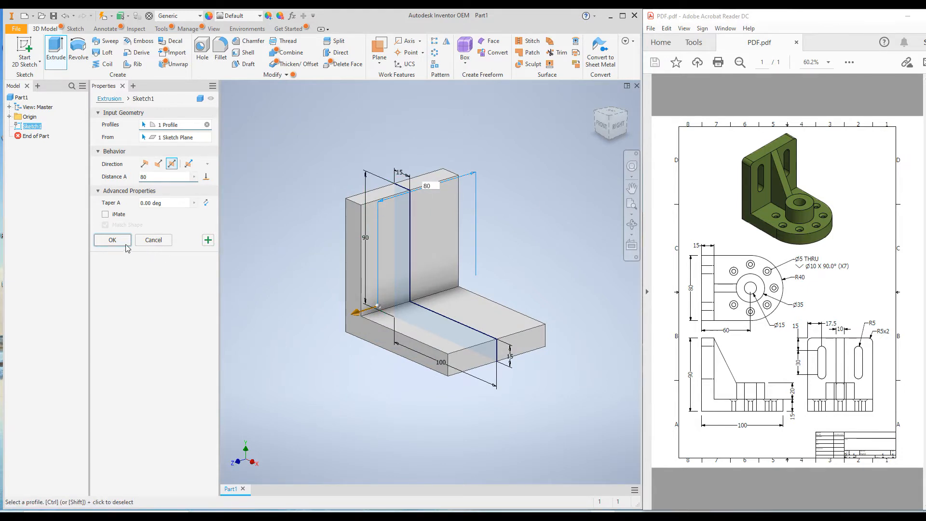
left_click(112, 240)
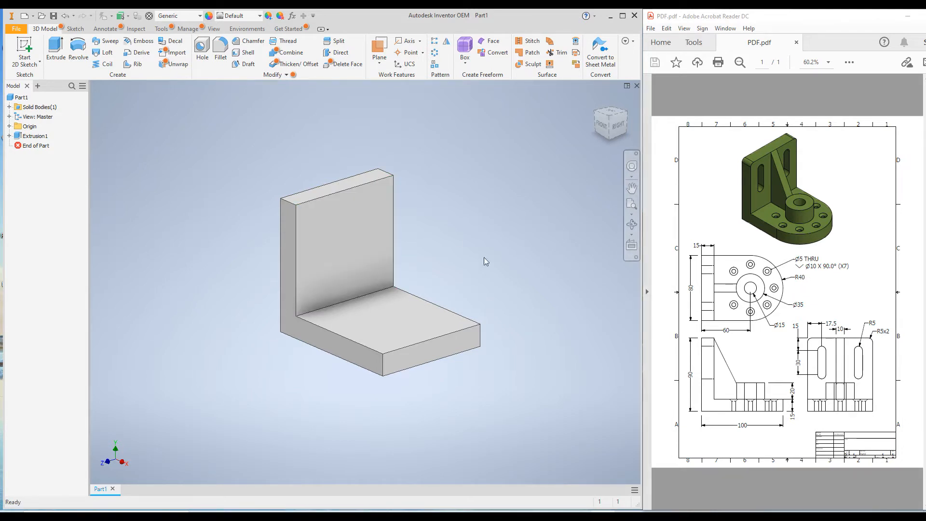
Fillet the two vertical corner edges at the free end of the base plate with a 40 mm radius.
left_click(220, 46)
left_click_drag(445, 130, 459, 90)
left_click(494, 130)
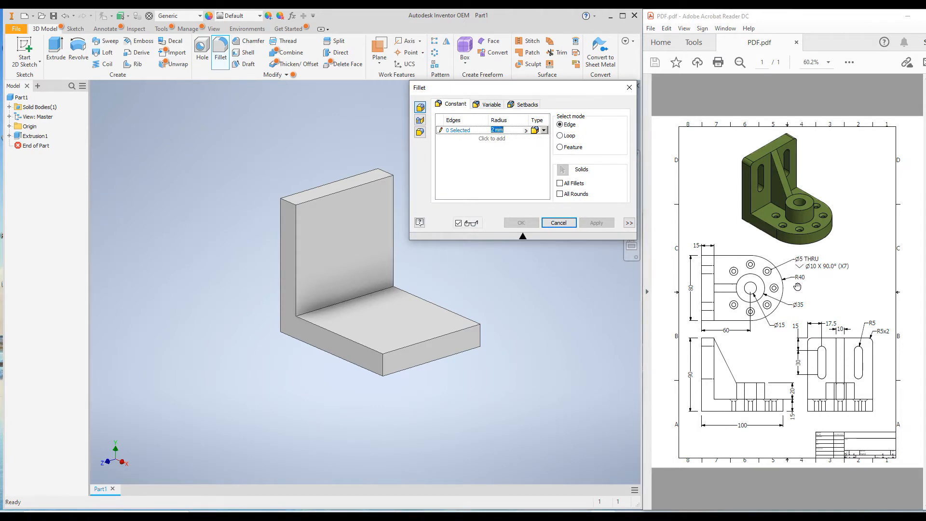
type("40")
left_click(466, 177)
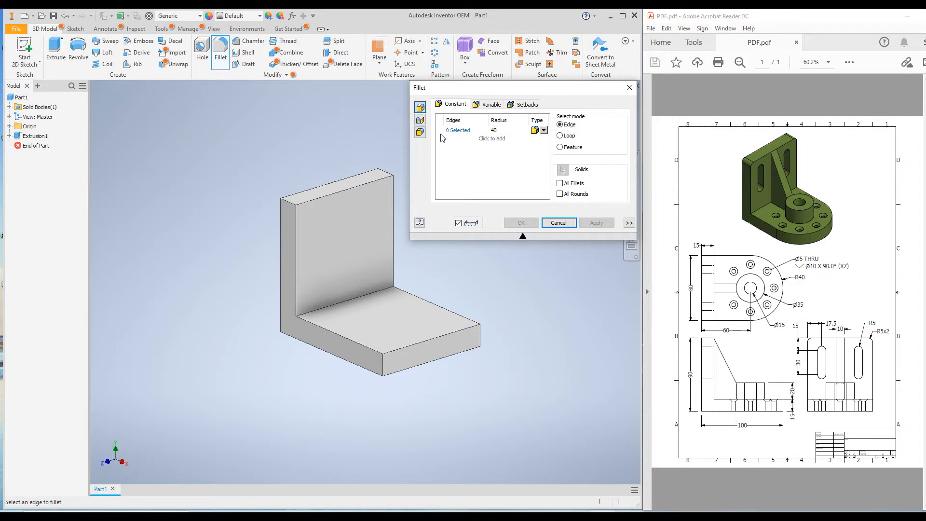
left_click(386, 368)
left_click(480, 340)
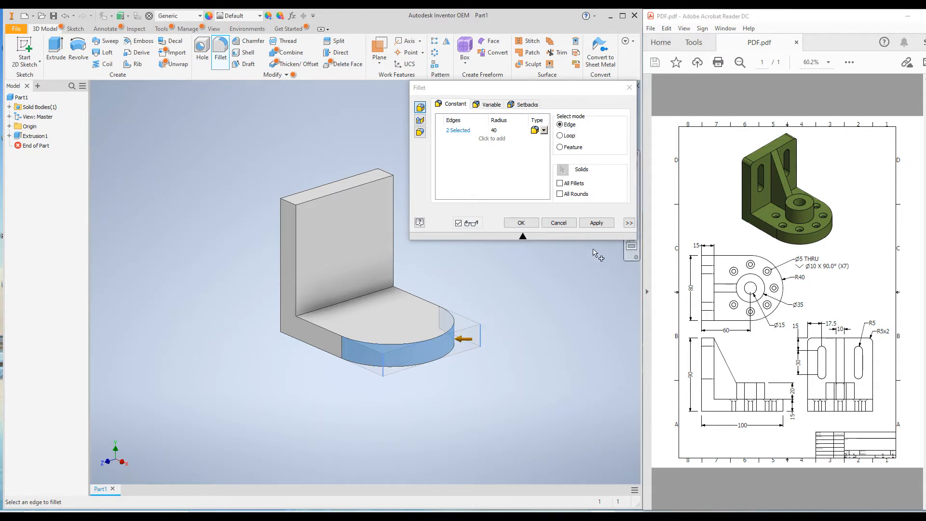
left_click(596, 222)
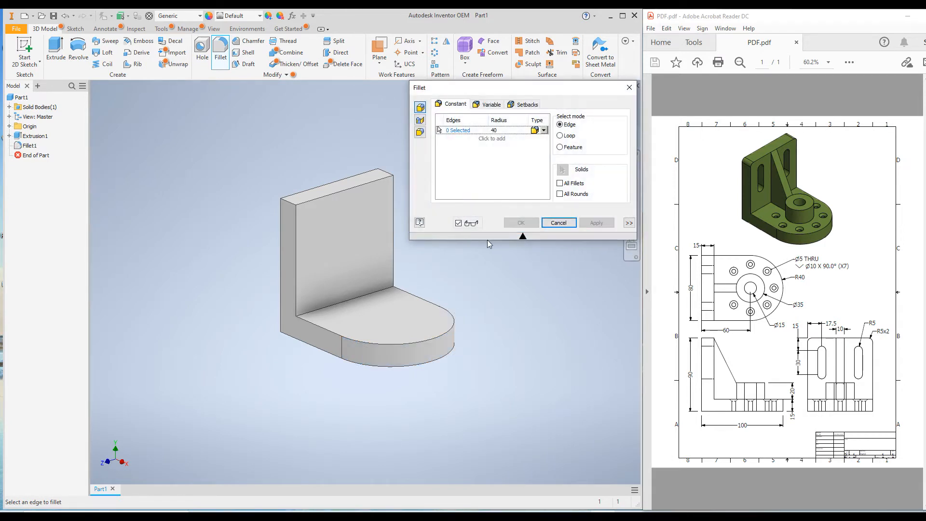
Fillet the two upper corner edges of the vertical plate with a 5 mm radius.
left_click(559, 223)
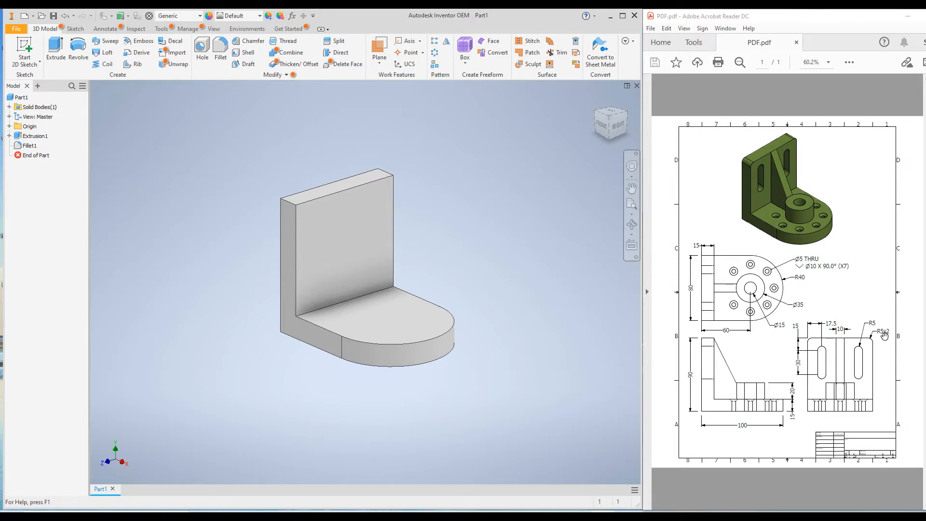
left_click(221, 52)
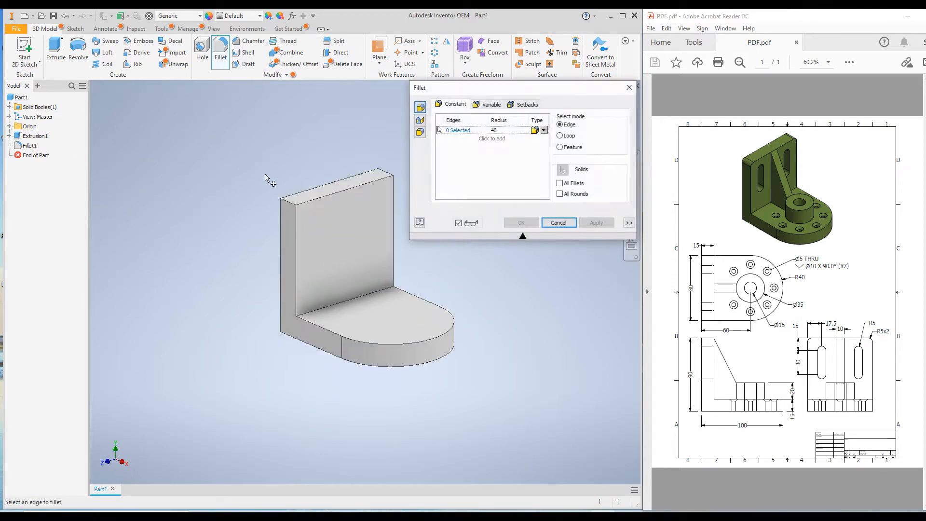
left_click(501, 131)
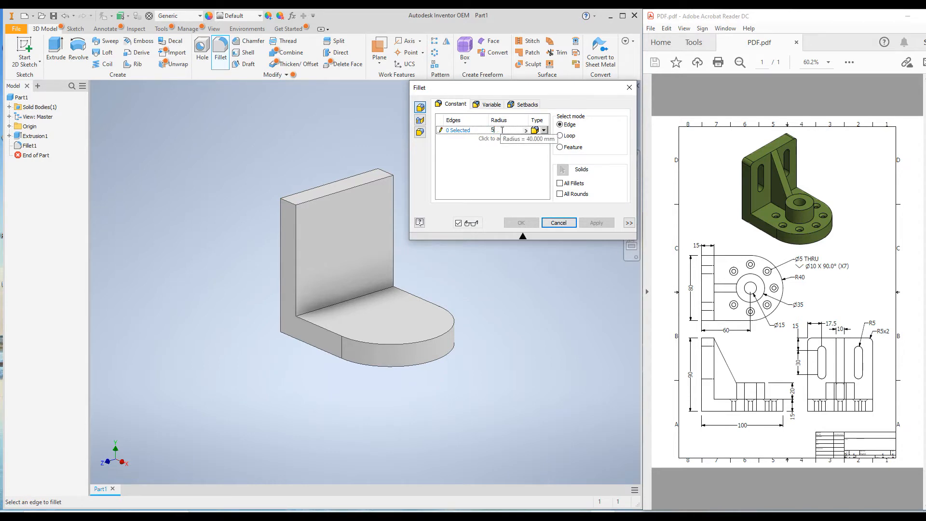
left_click(288, 204)
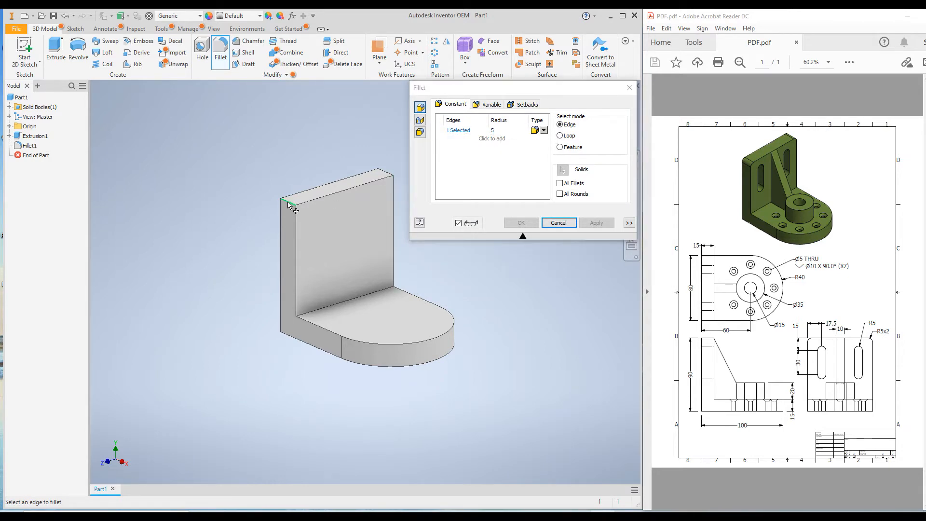
left_click(387, 172)
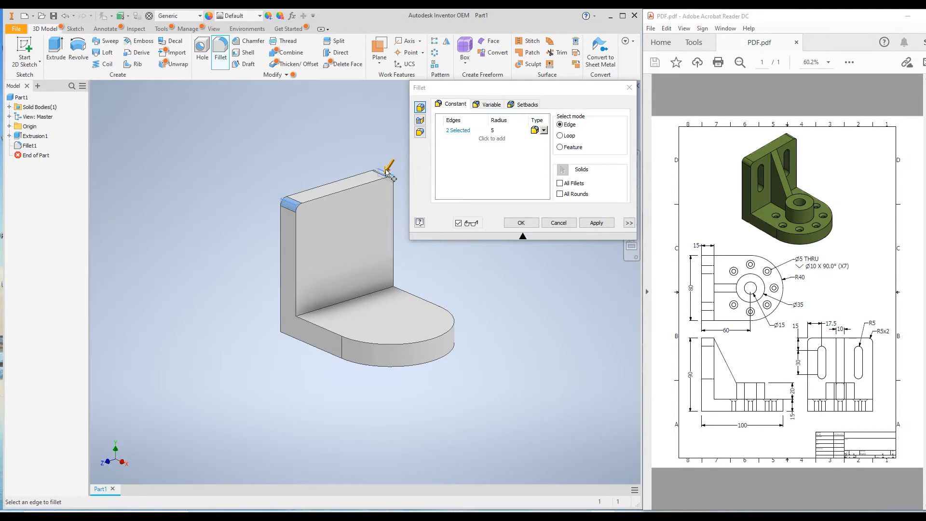
left_click(595, 223)
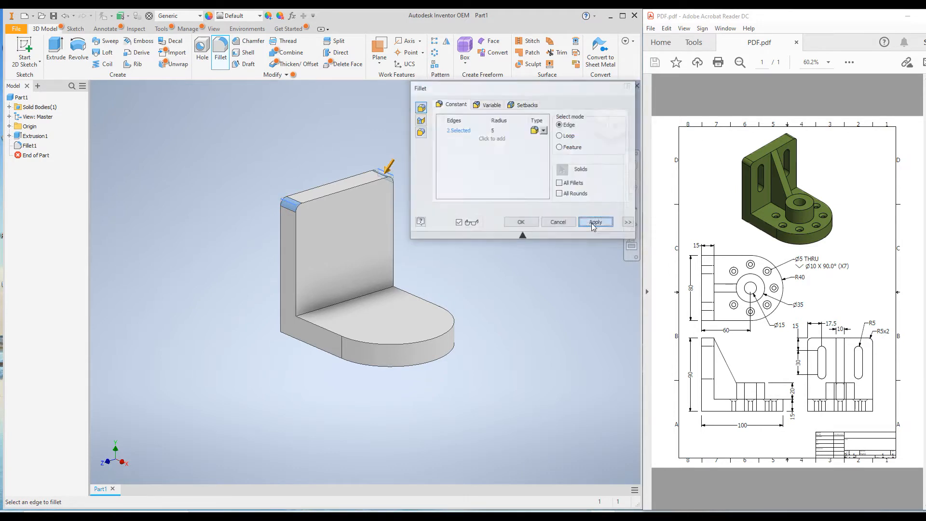
left_click(560, 223)
Start a sketch on the base plate's upper face and draw a circle about 47 mm in diameter, concentric with the rounded end.
left_click(597, 100)
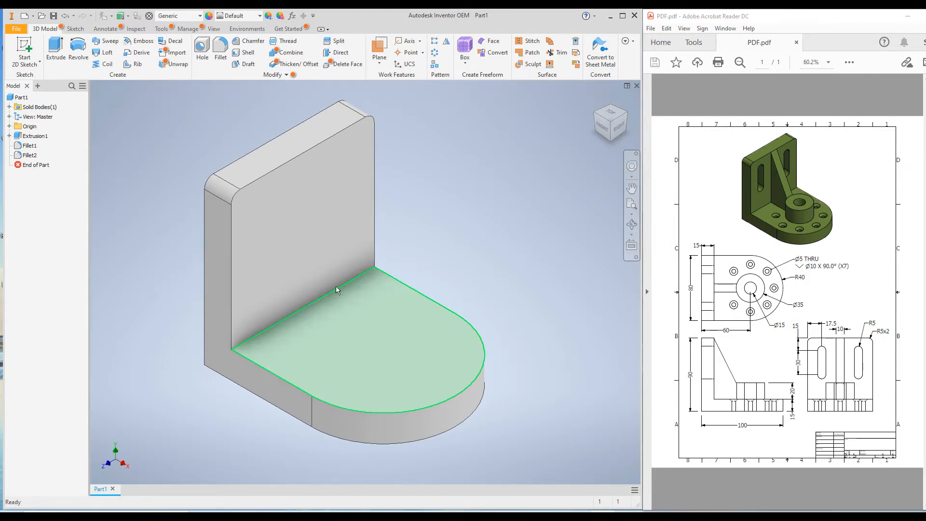
left_click(344, 370)
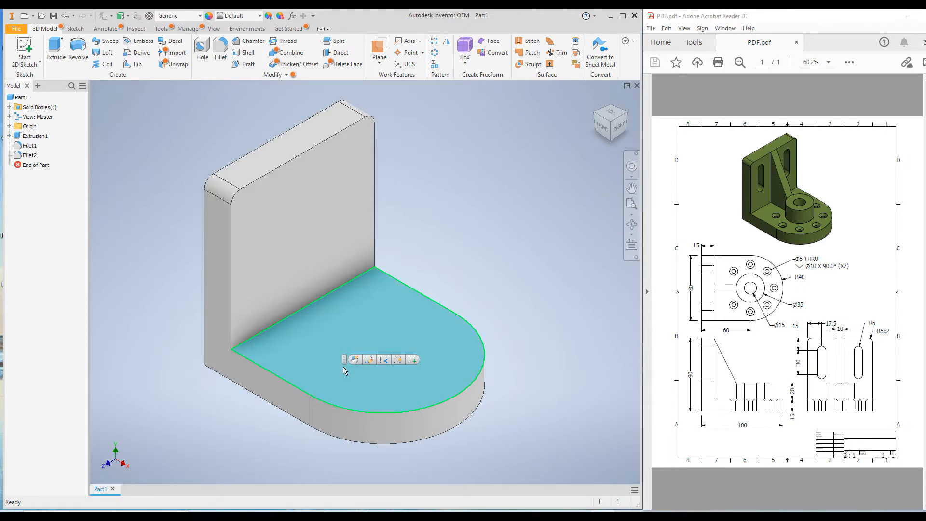
right_click(344, 370)
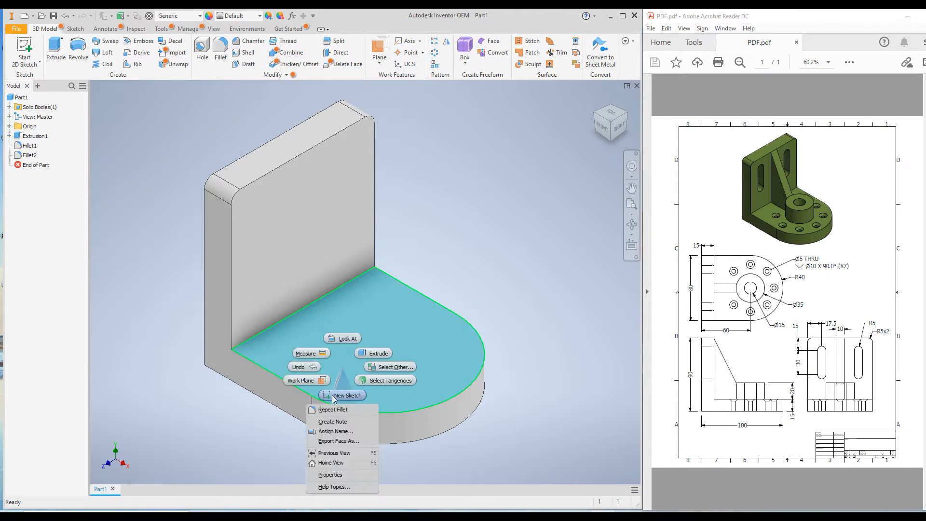
left_click(332, 396)
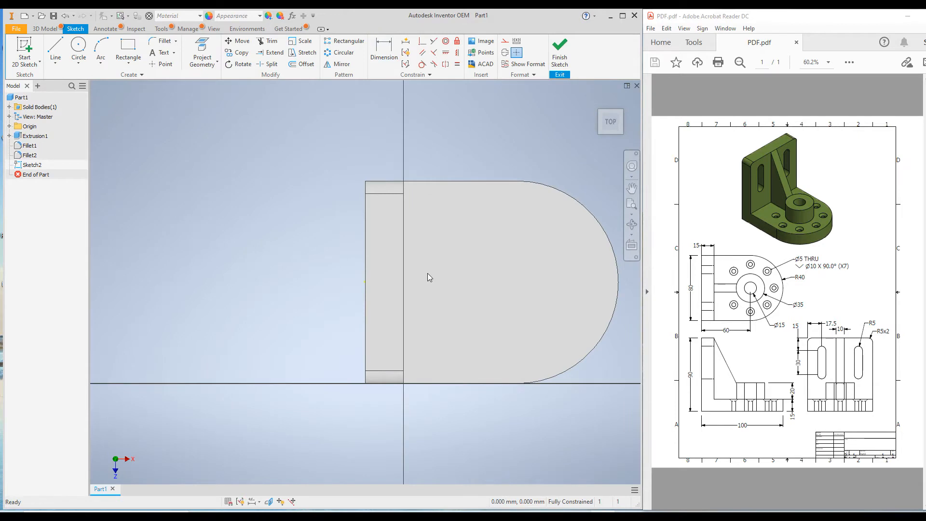
left_click(79, 48)
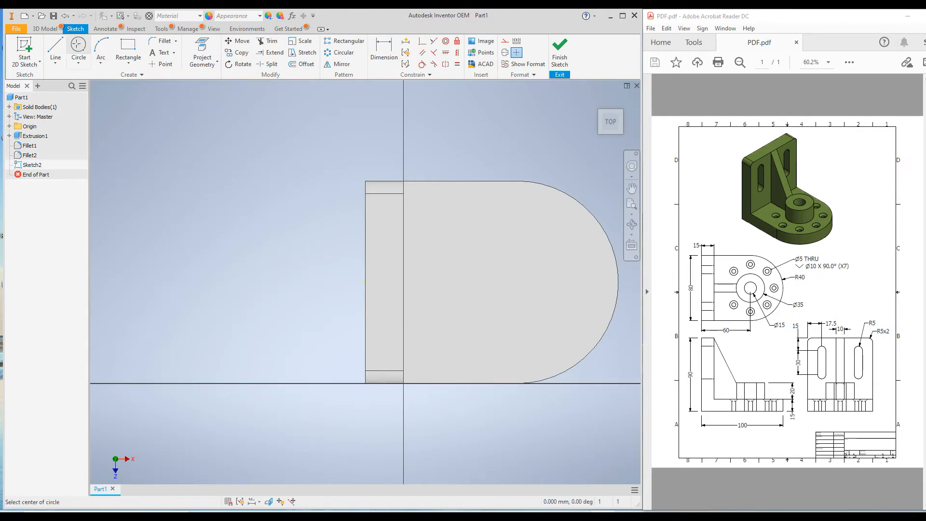
left_click(517, 281)
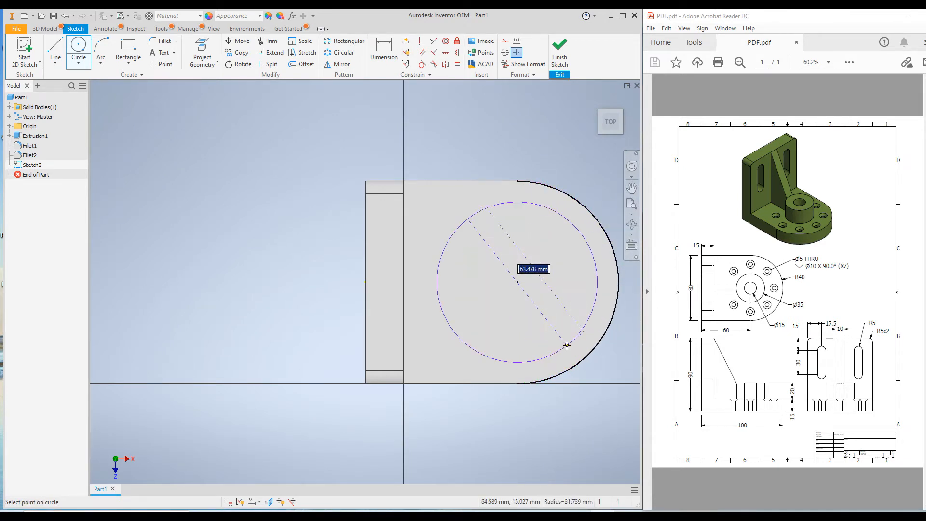
left_click(548, 332)
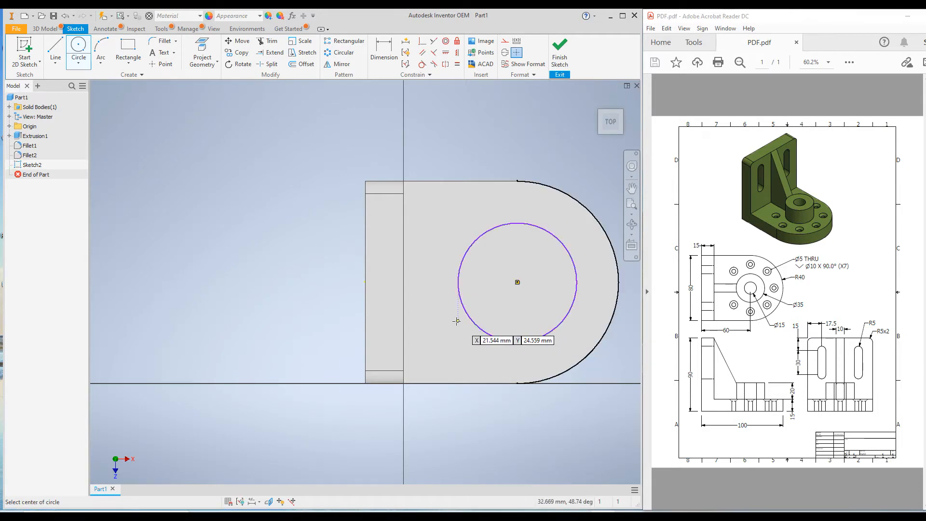
Dimension the circle's diameter to 35 mm.
right_click(313, 267)
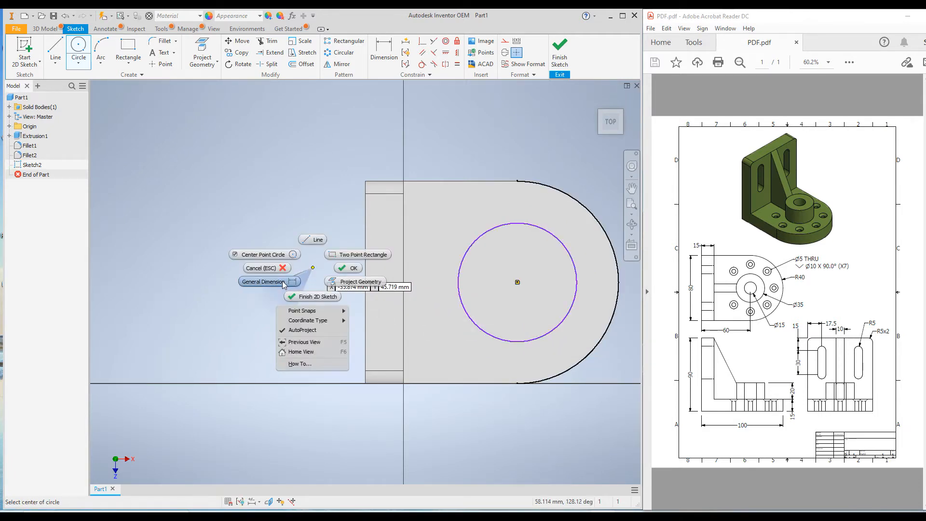
left_click(283, 285)
left_click(465, 259)
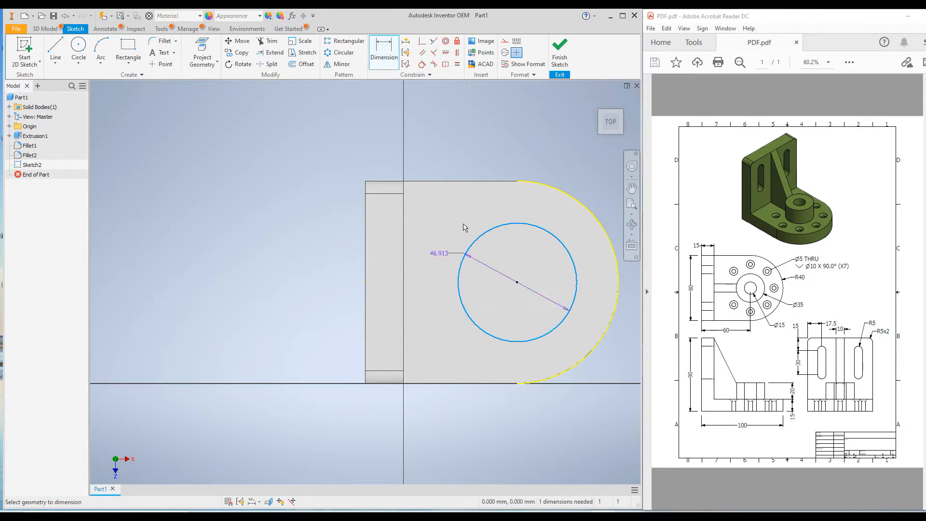
left_click(454, 140)
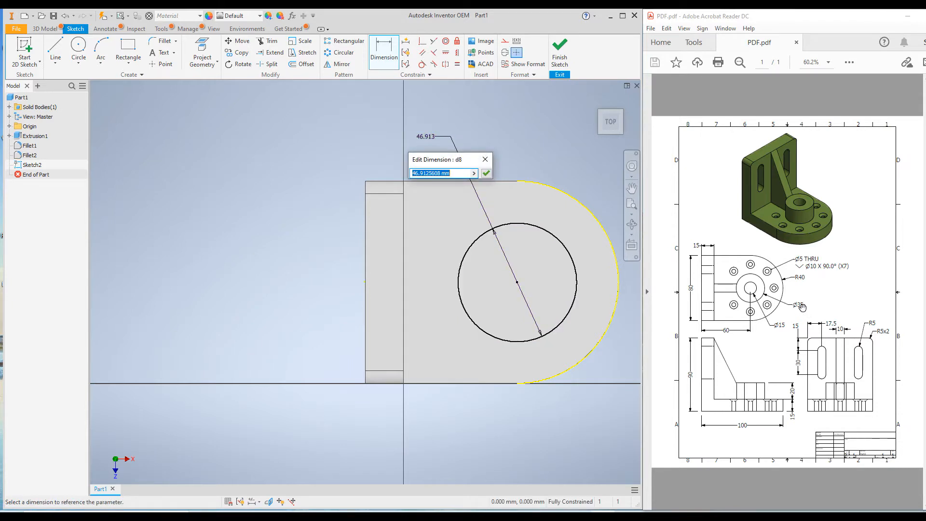
type("35")
key("Return")
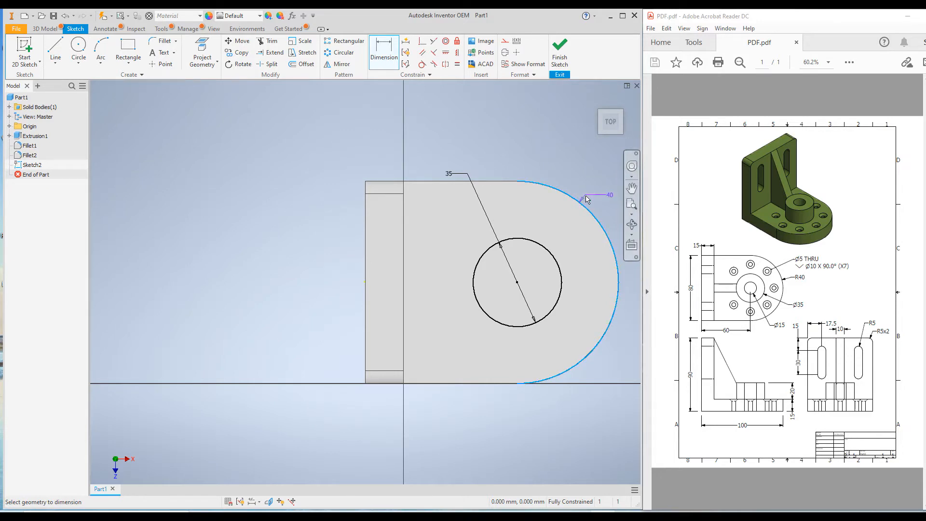
key("Escape")
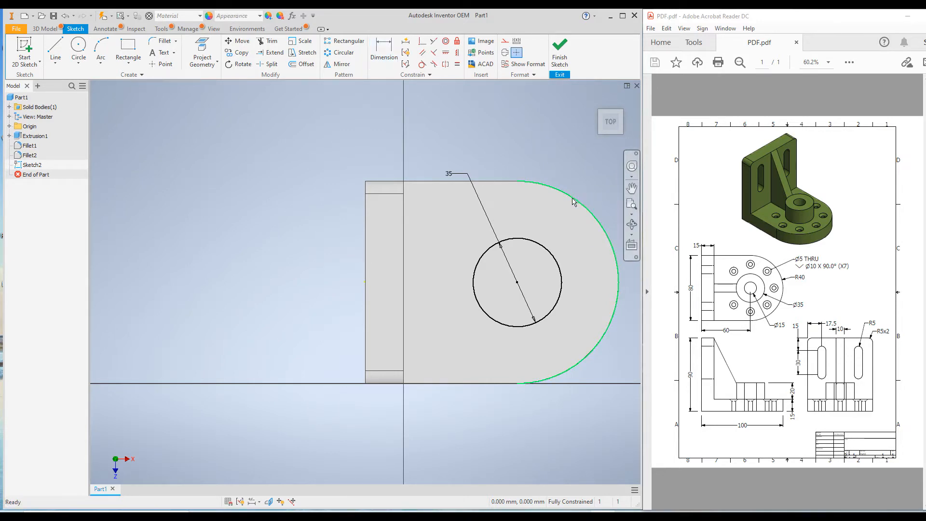
Convert the projected outer arc of the rounded end to construction geometry and finish the sketch.
left_click(577, 200)
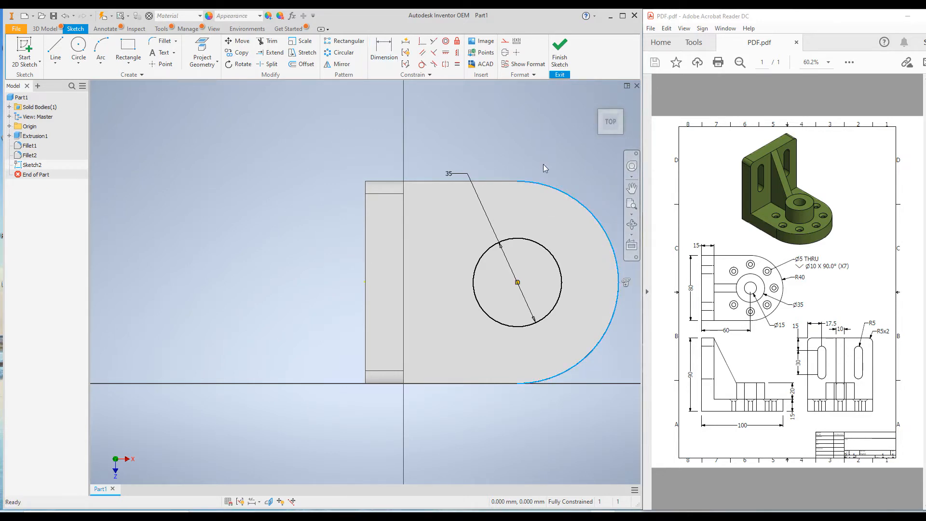
left_click(505, 42)
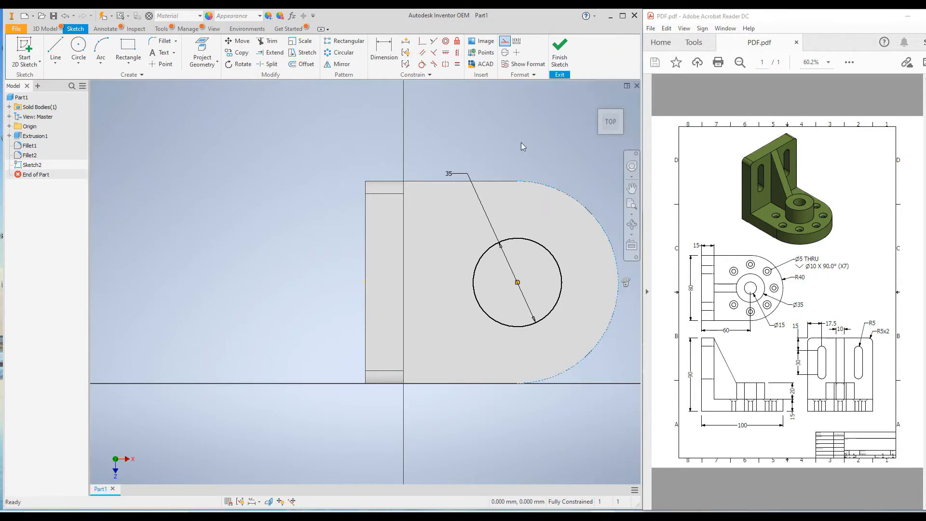
left_click(517, 140)
scroll(439, 267, "down", 3)
scroll(439, 267, "up", 2)
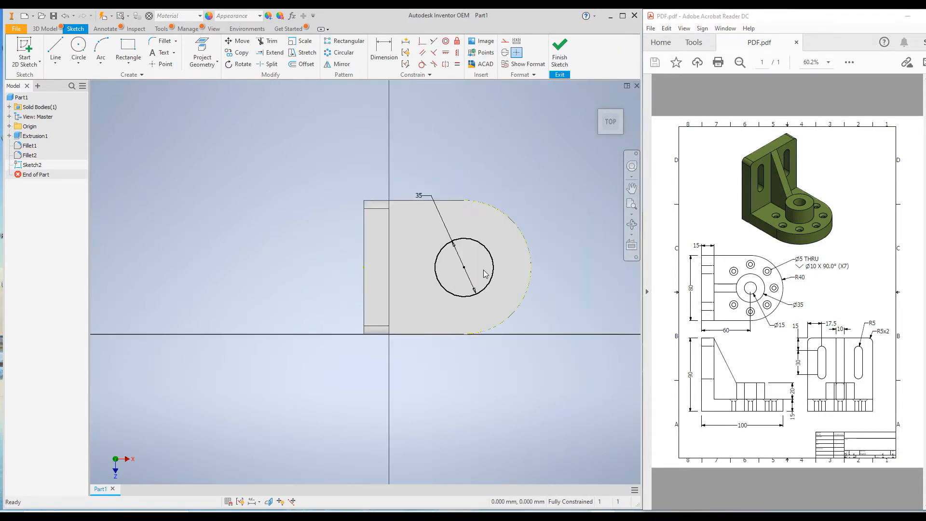
left_click(560, 54)
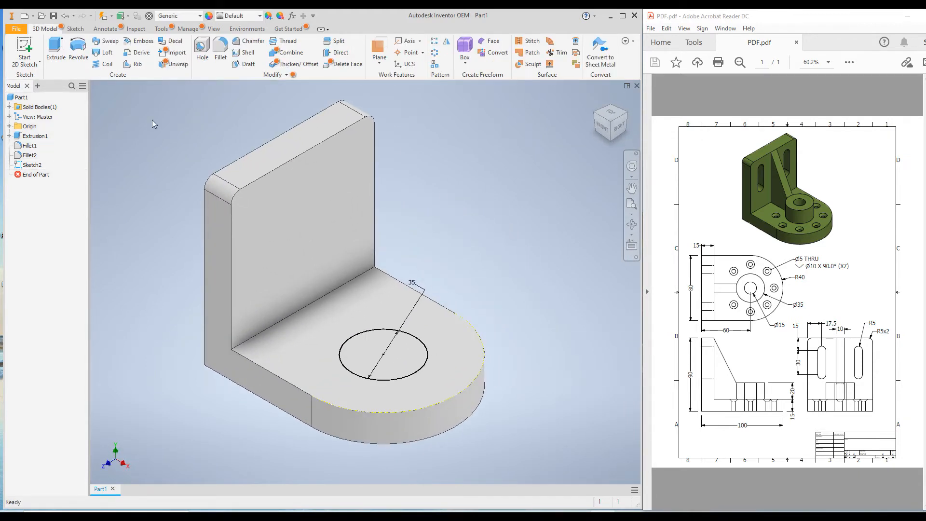
Extrude the 35 mm circle 20 mm upward from the base plate as a joined boss.
left_click(55, 48)
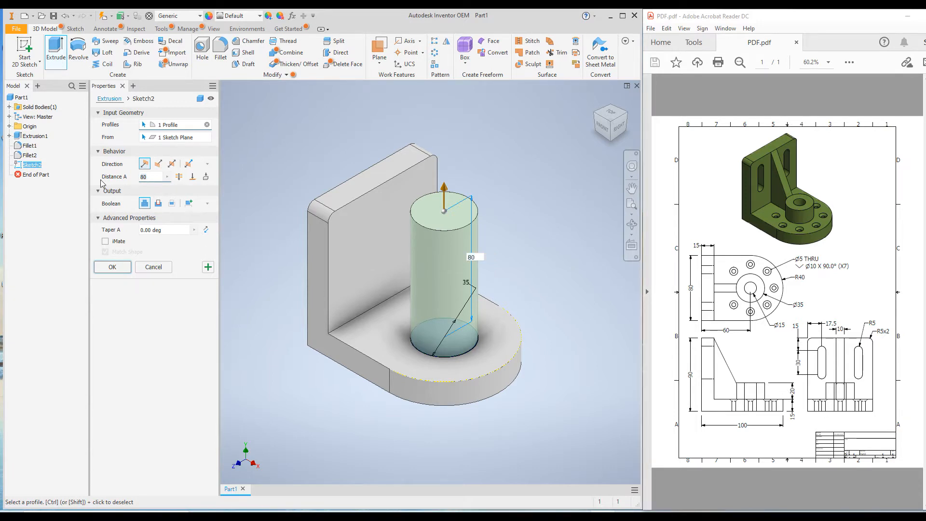
type("20")
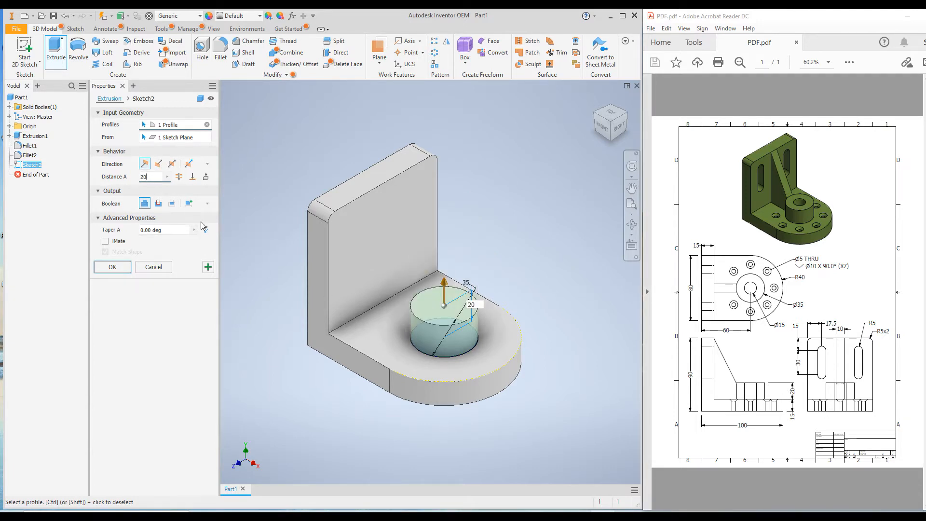
left_click(201, 217)
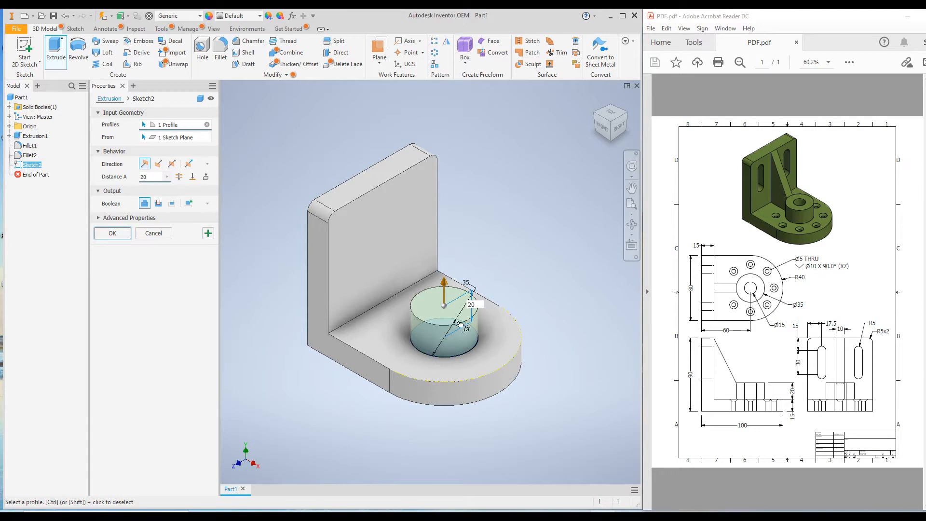
left_click(113, 233)
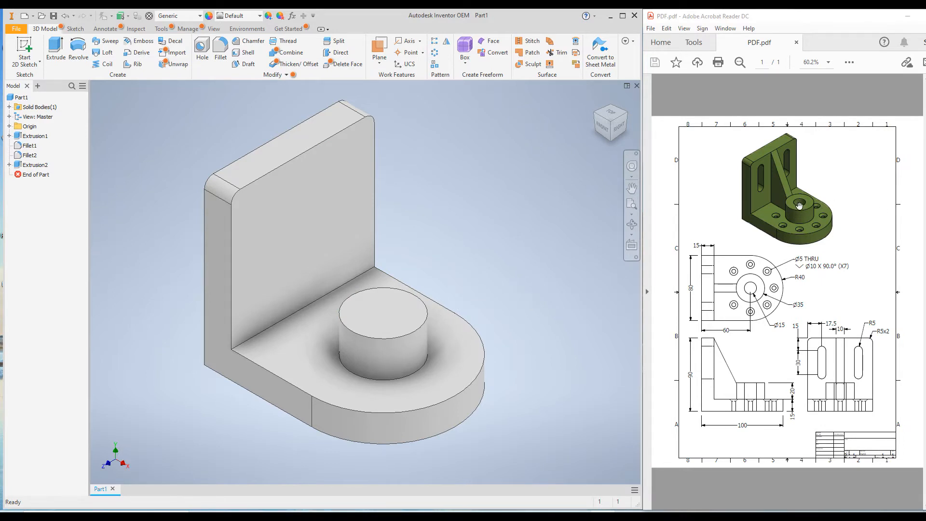
Sketch a point at the centre of the cylindrical boss's upper face and finish the sketch.
left_click(403, 310)
right_click(403, 311)
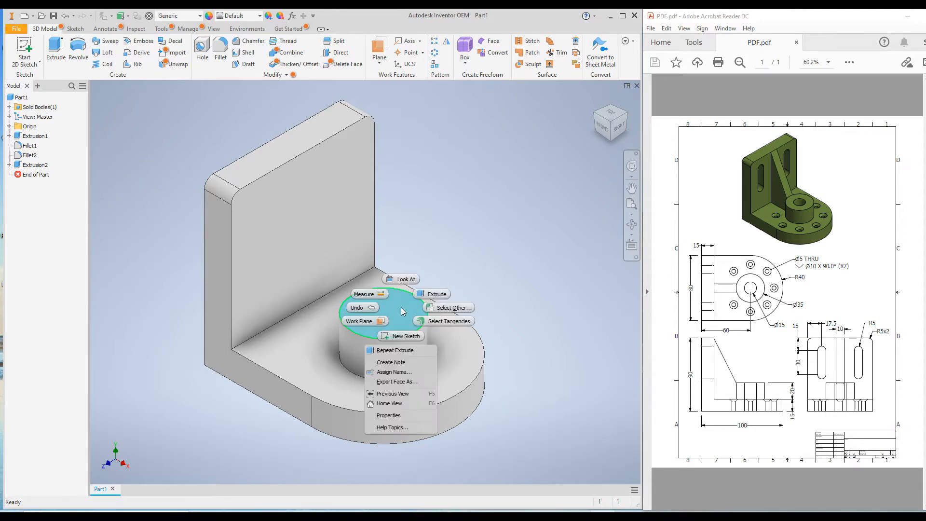
left_click(404, 336)
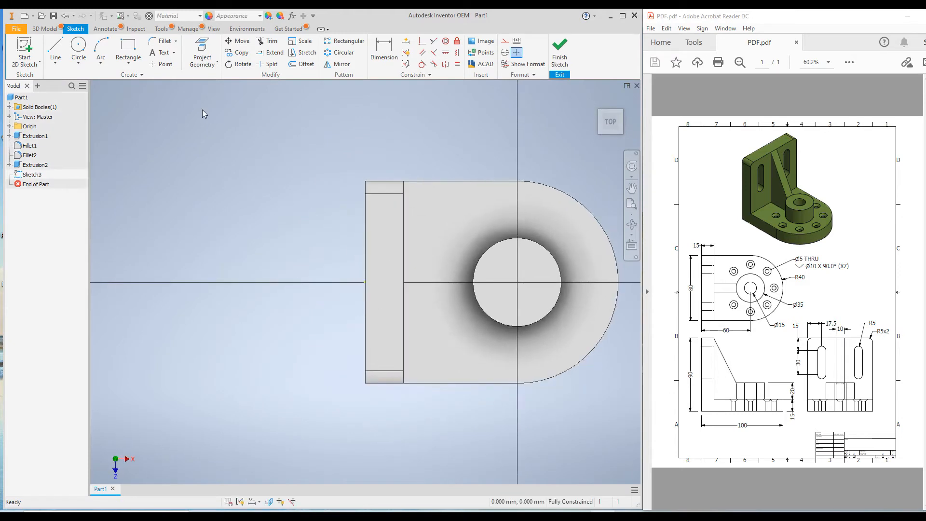
left_click(159, 64)
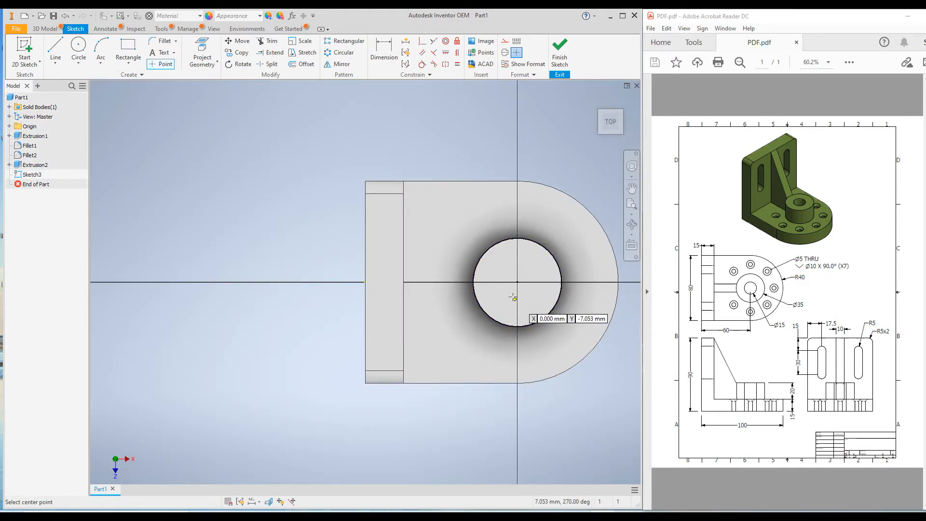
left_click(517, 282)
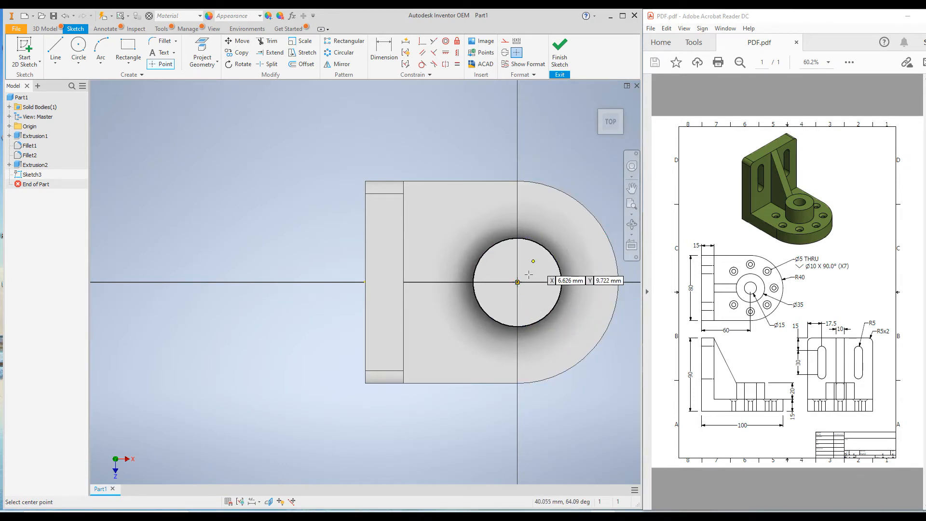
left_click(559, 54)
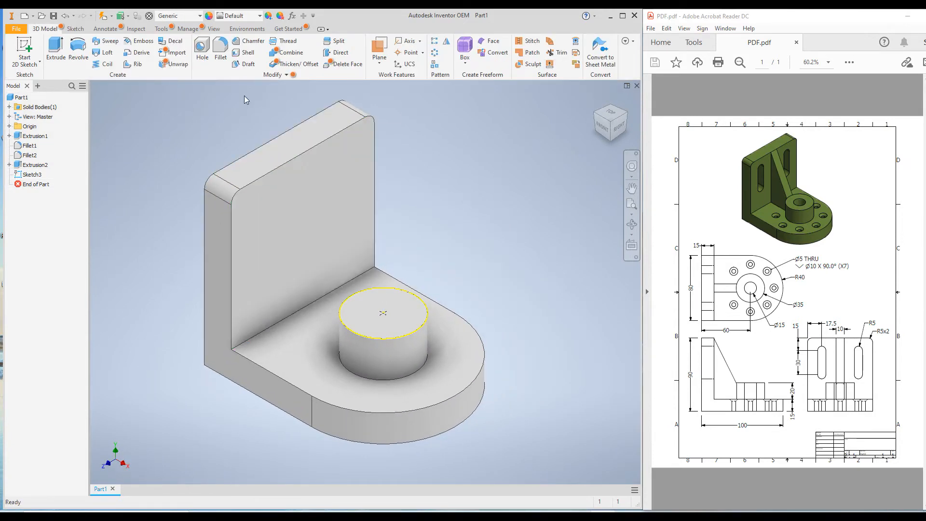
Create a simple 15 mm diameter through-all hole at the point on the boss's upper face.
left_click(203, 51)
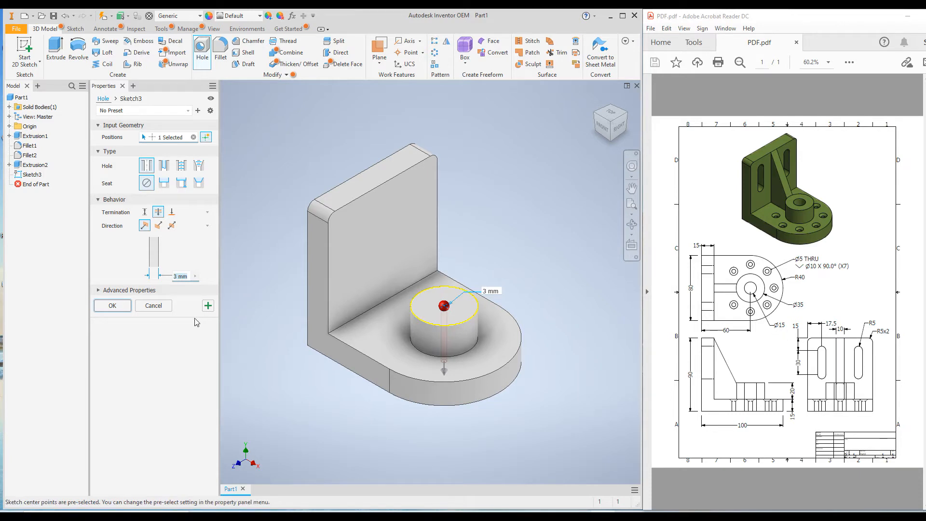
type("15")
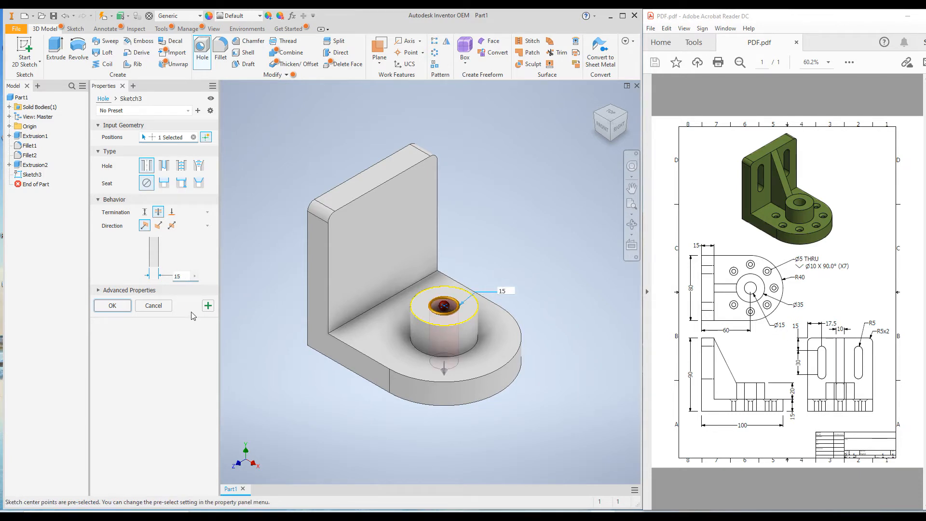
left_click(112, 306)
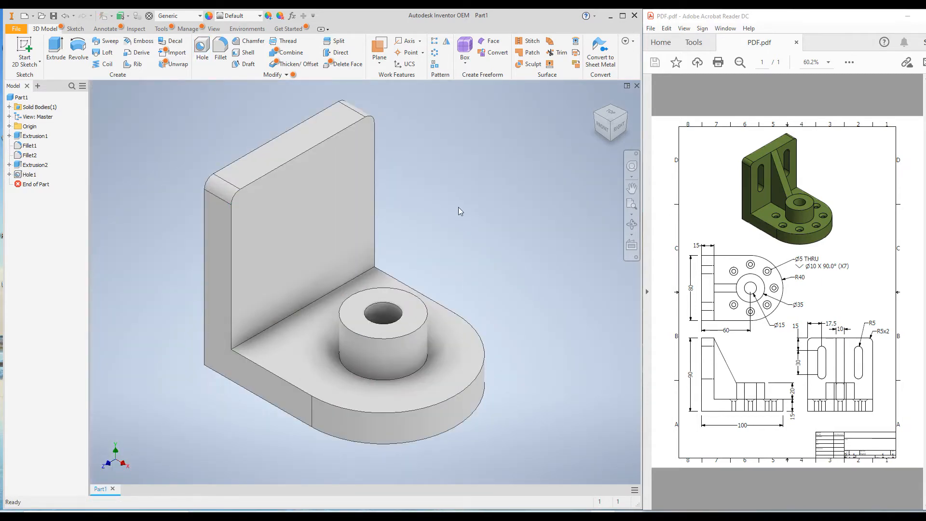
middle_click_drag(463, 205, 459, 239, "shift")
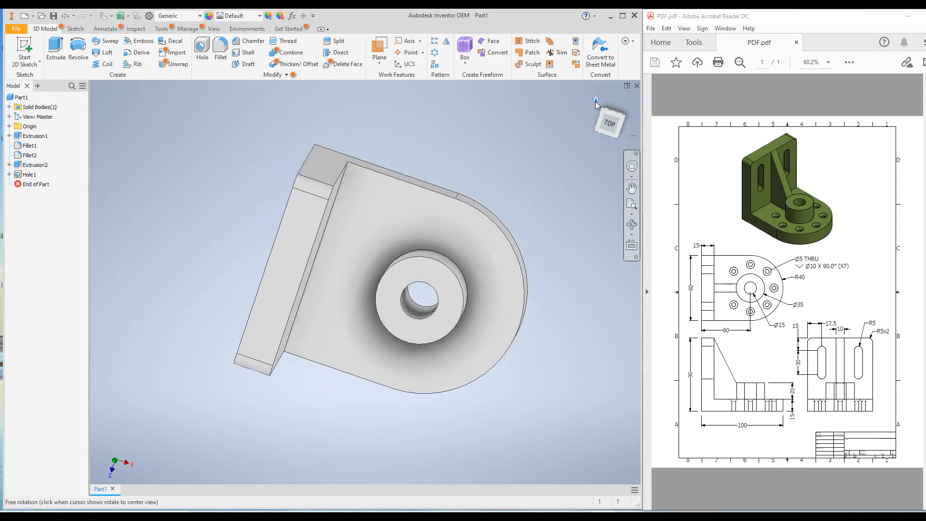
Start a new sketch on the XY origin plane.
left_click(595, 99)
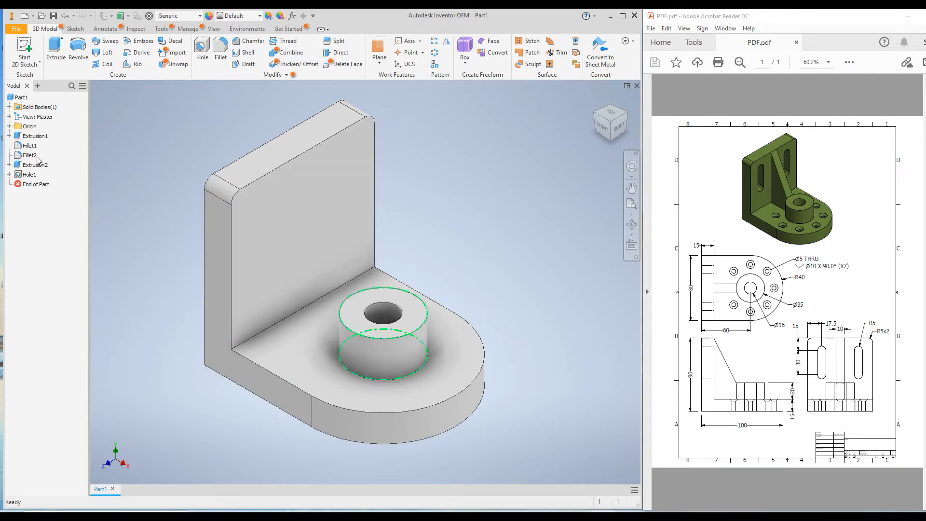
left_click(10, 126)
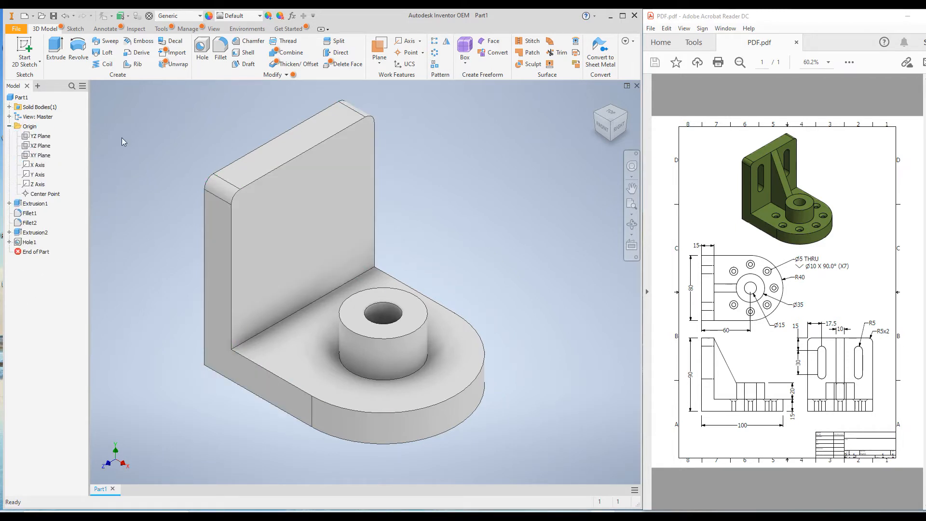
right_click(39, 158)
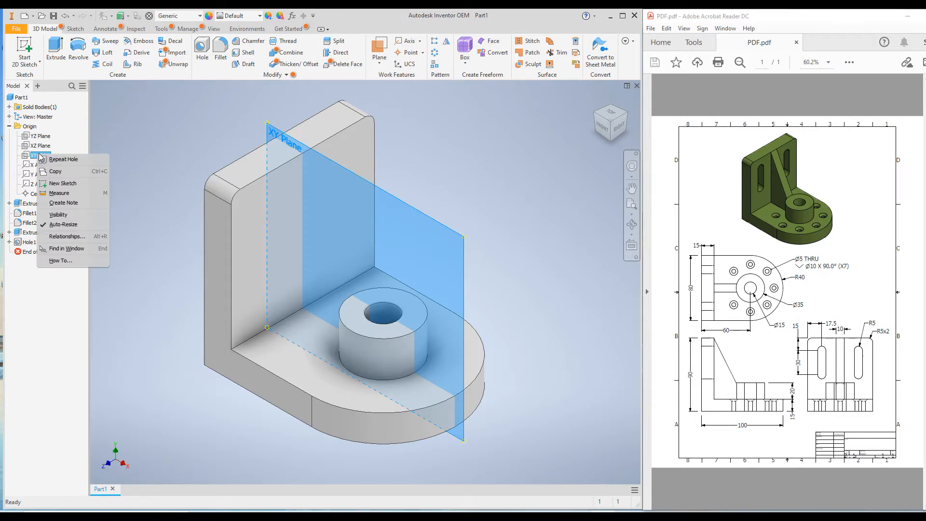
left_click(57, 184)
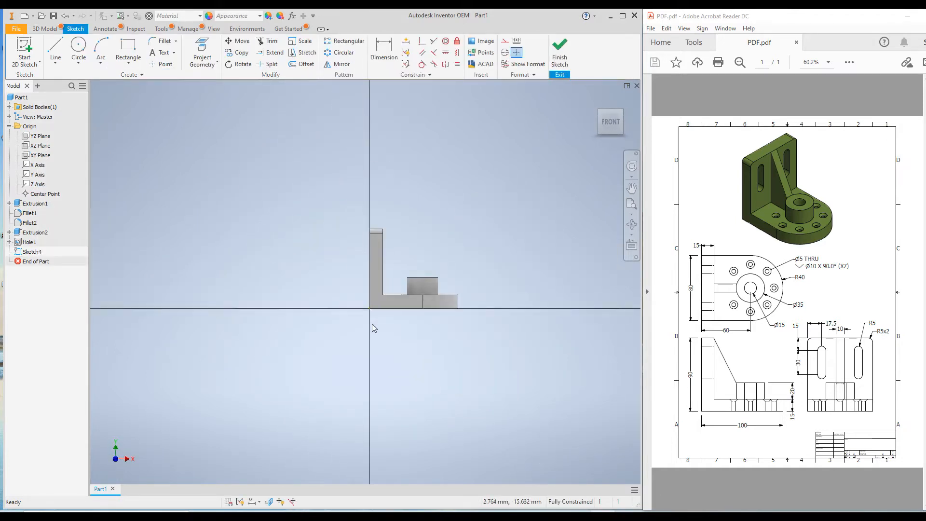
Draw a slanted line from the upright plate's upper inner corner to the nearest upper corner of the boss, and finish the sketch.
scroll(429, 288, "down", 3)
left_click(55, 48)
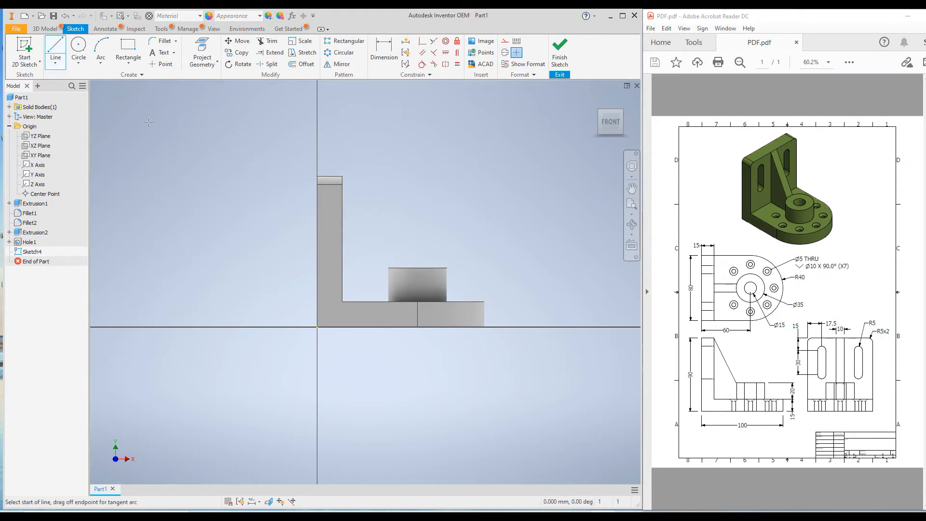
scroll(347, 174, "down", 2)
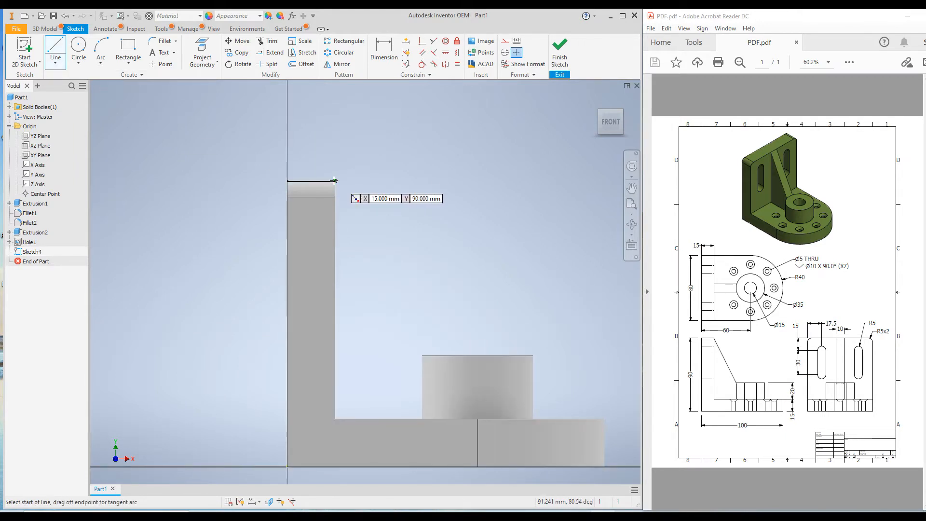
scroll(334, 181, "down", 2)
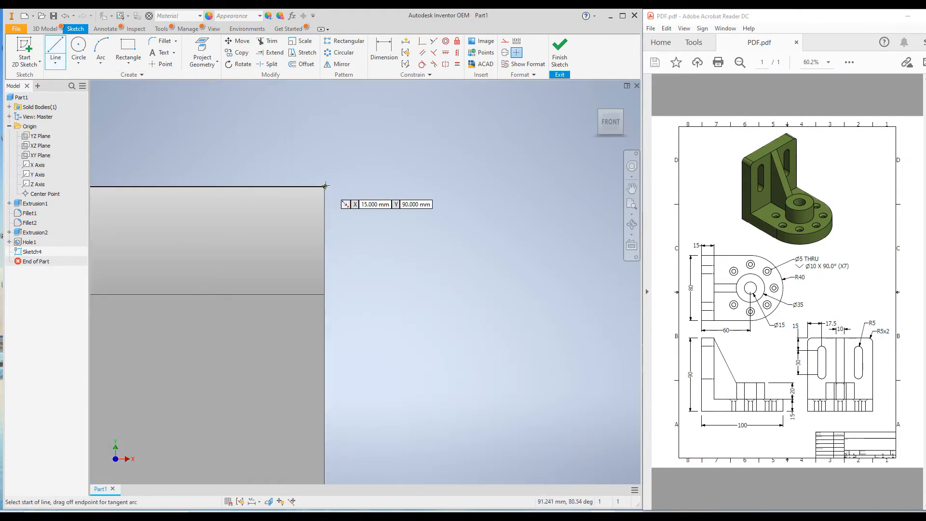
left_click(324, 186)
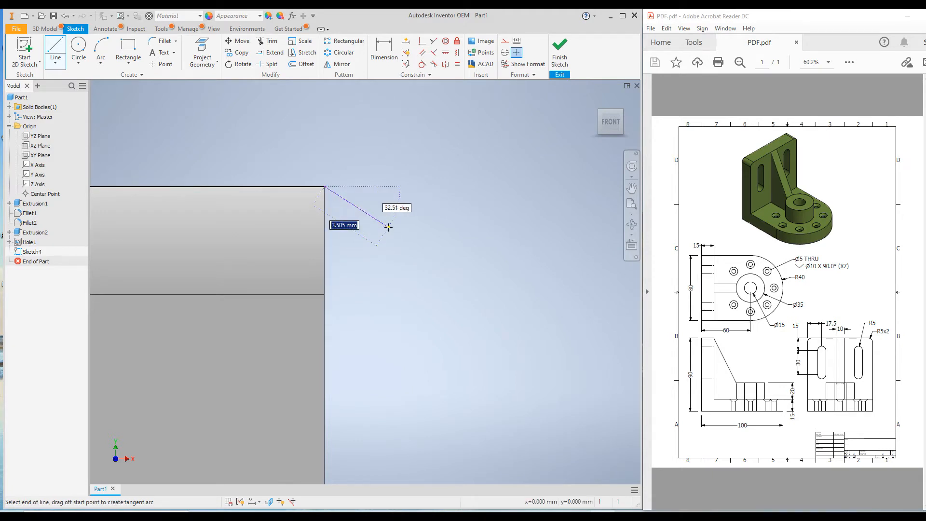
scroll(382, 227, "up", 3)
scroll(420, 302, "down", 3)
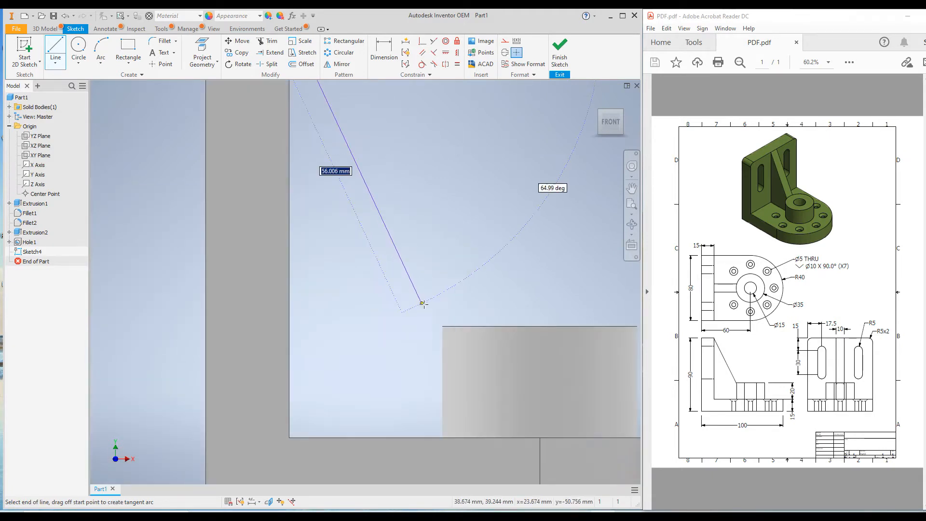
left_click(442, 326)
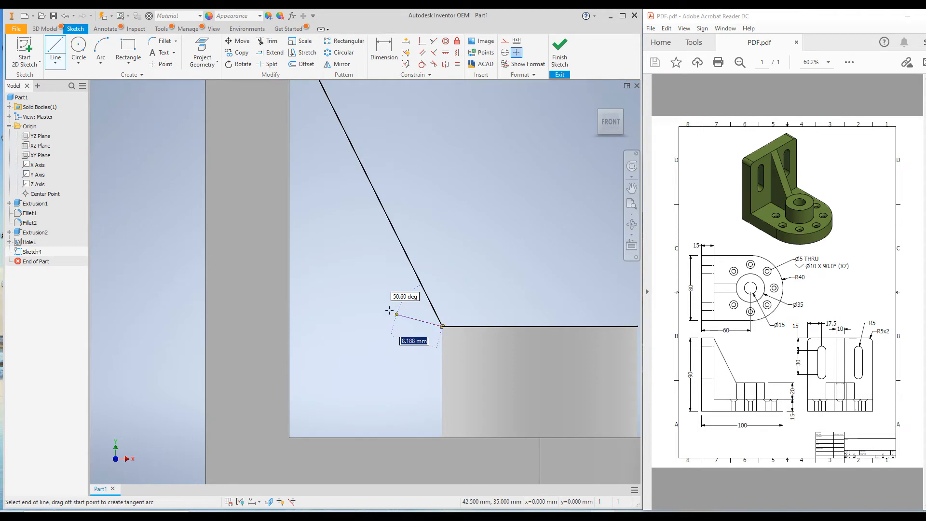
key("Escape")
scroll(389, 311, "up", 3)
scroll(392, 290, "down", 3)
scroll(381, 177, "up", 4)
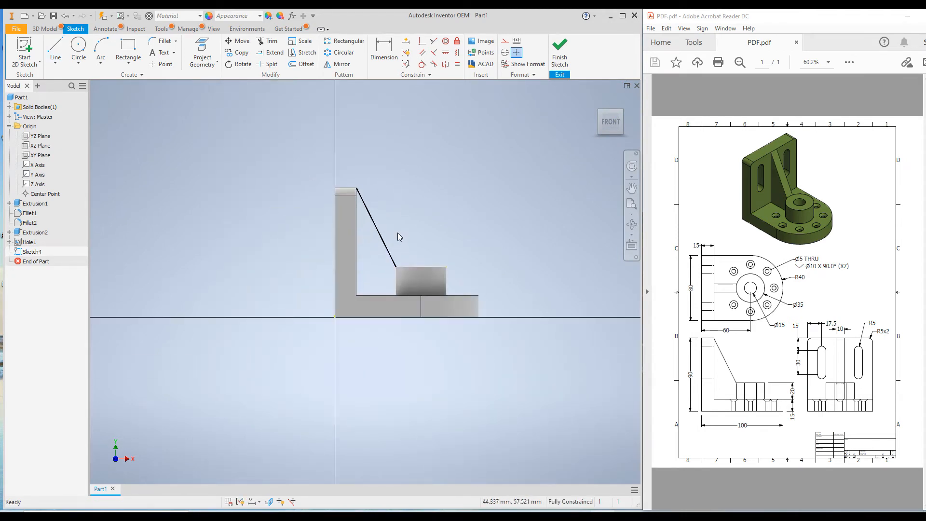
scroll(397, 233, "down", 2)
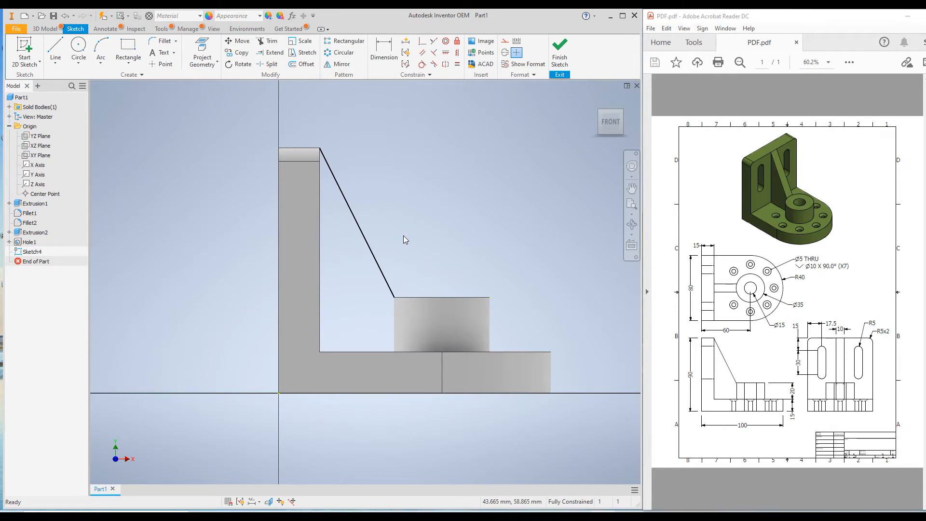
left_click(559, 54)
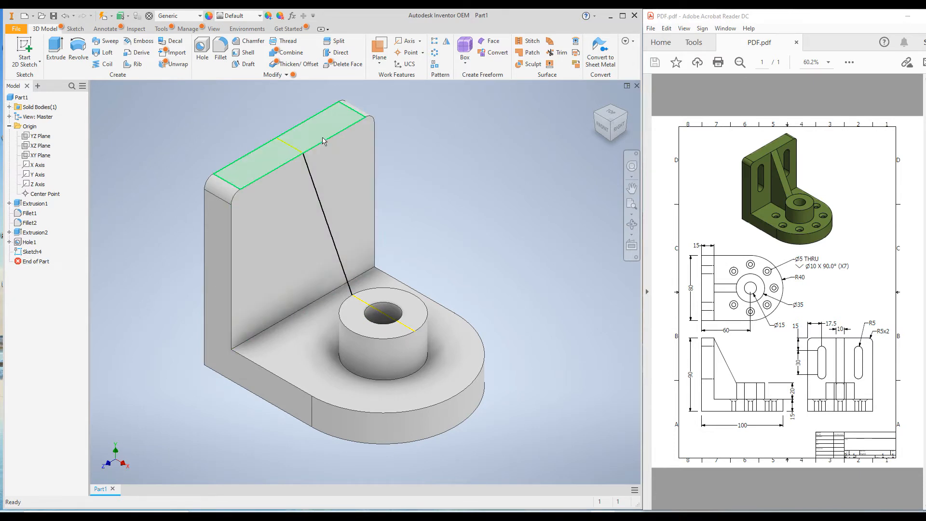
Reopen the slanted-line sketch, convert the projected top edges of the upright plate and boss to construction geometry, and finish the sketch.
left_click(32, 251)
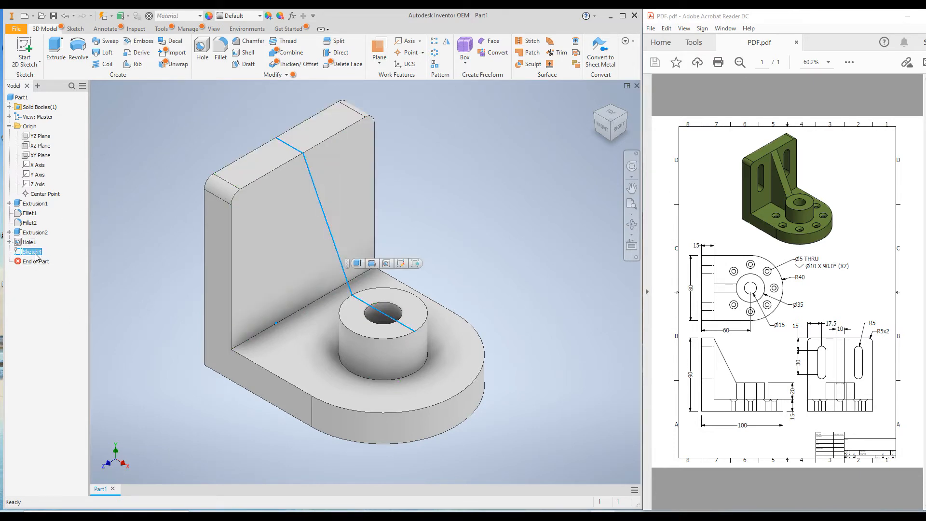
right_click(36, 256)
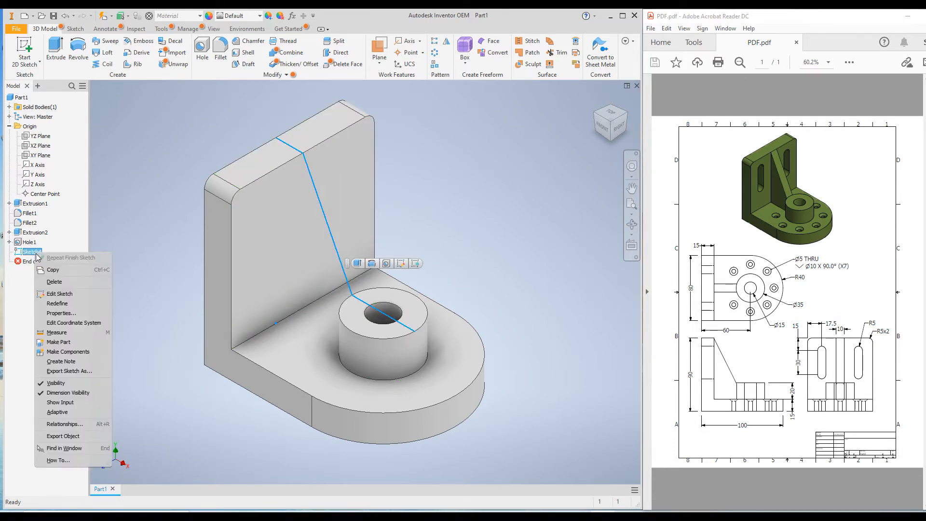
left_click(54, 293)
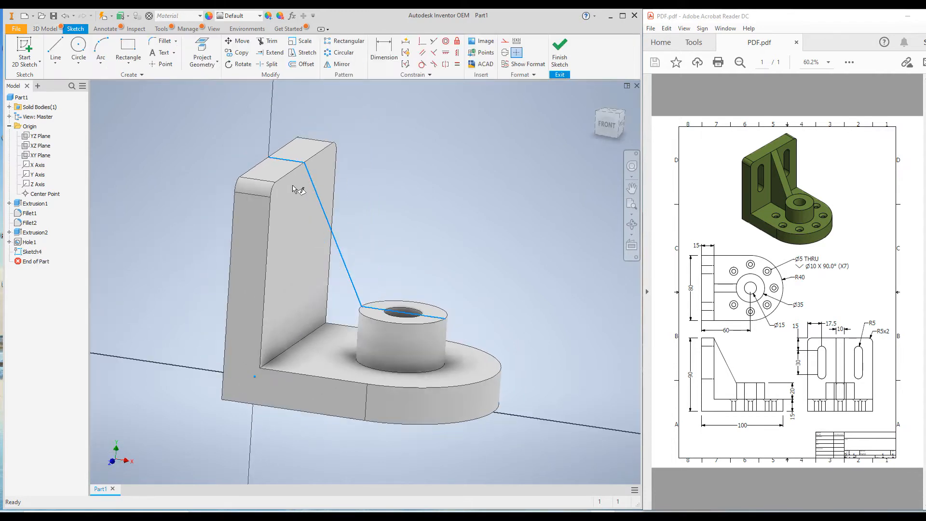
left_click(285, 169)
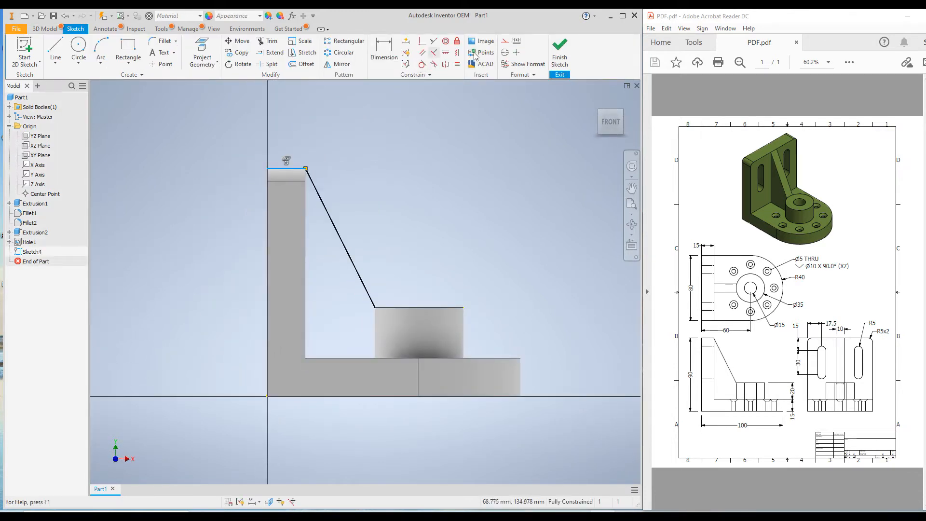
left_click(505, 41)
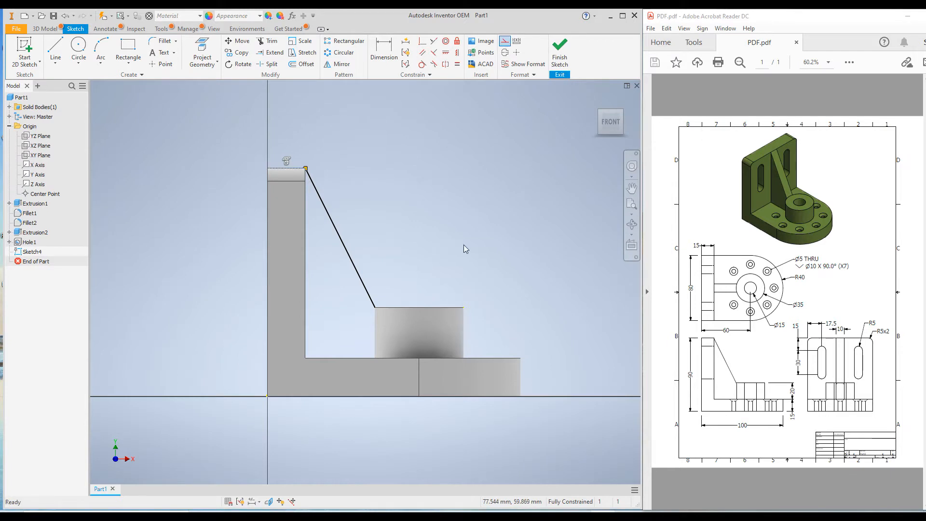
key("F6")
left_click(429, 298)
left_click(505, 41)
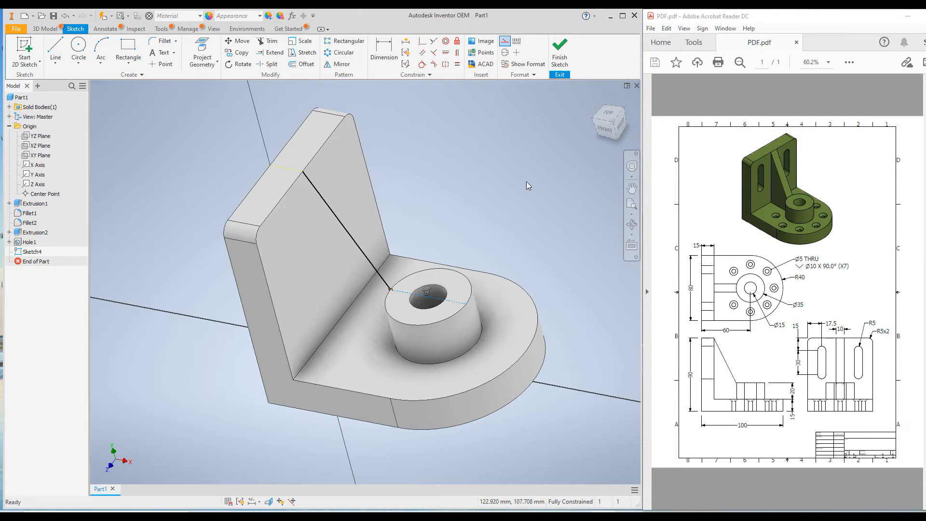
left_click(537, 179)
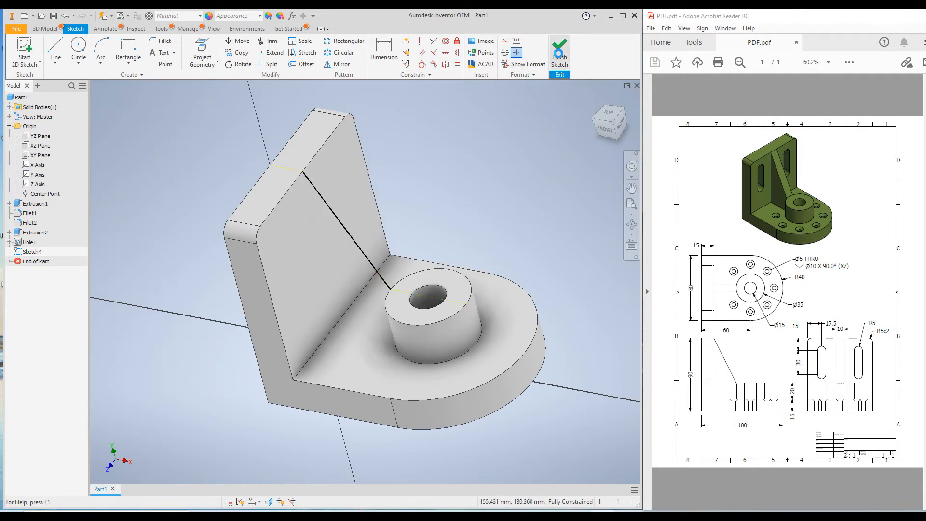
left_click(559, 58)
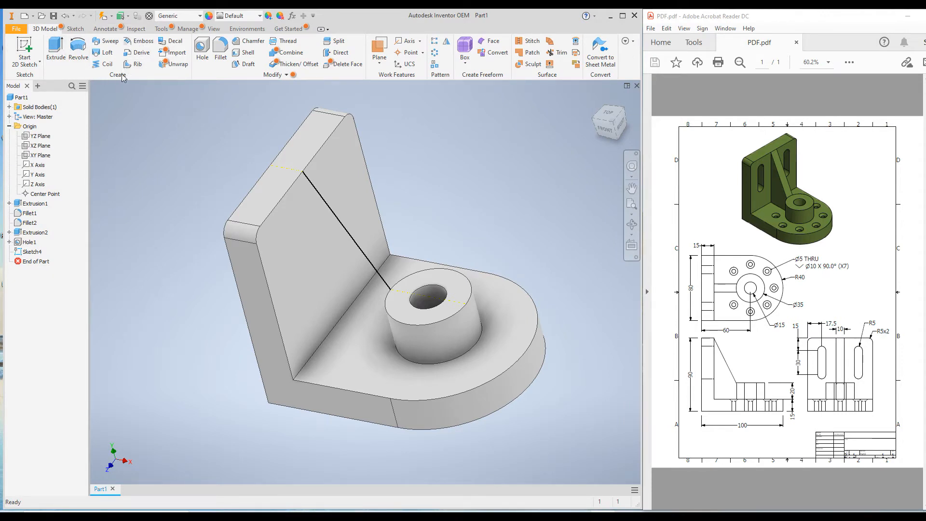
Create a 10 mm thick rib from the slanted line, parallel to the sketch plane in Direction 1, centred on the line and extending to the body.
left_click(134, 65)
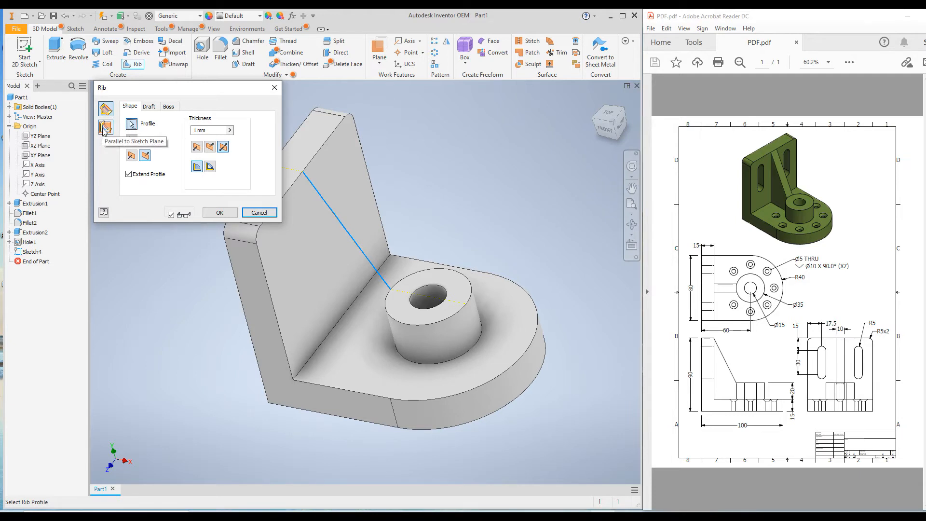
left_click(105, 129)
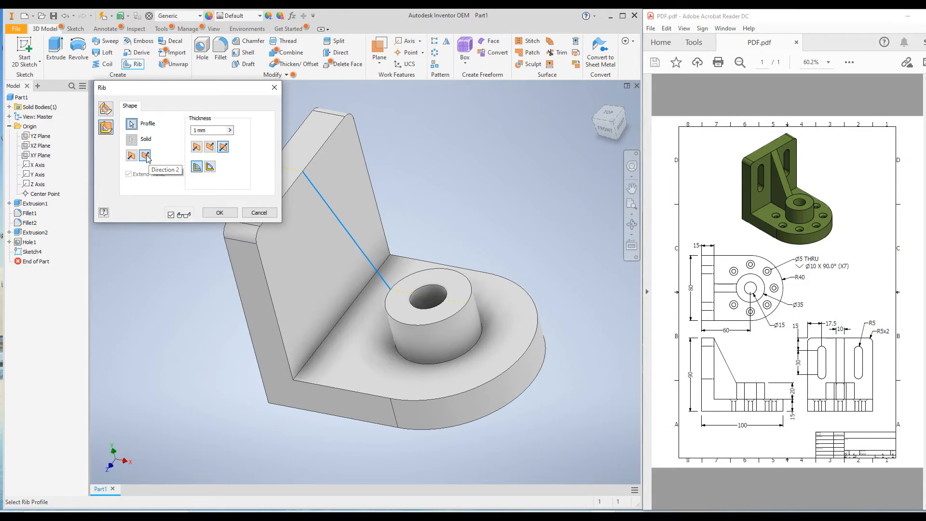
left_click(131, 155)
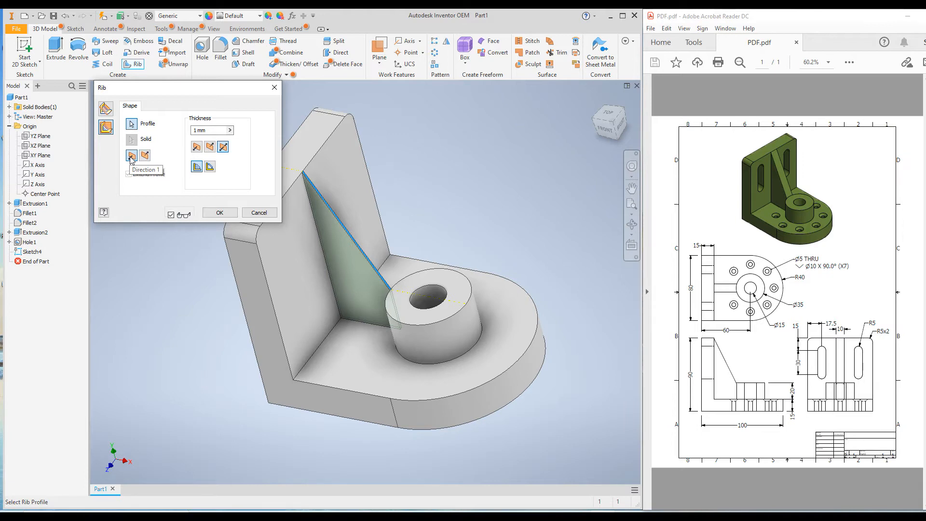
left_click(196, 146)
left_click(210, 147)
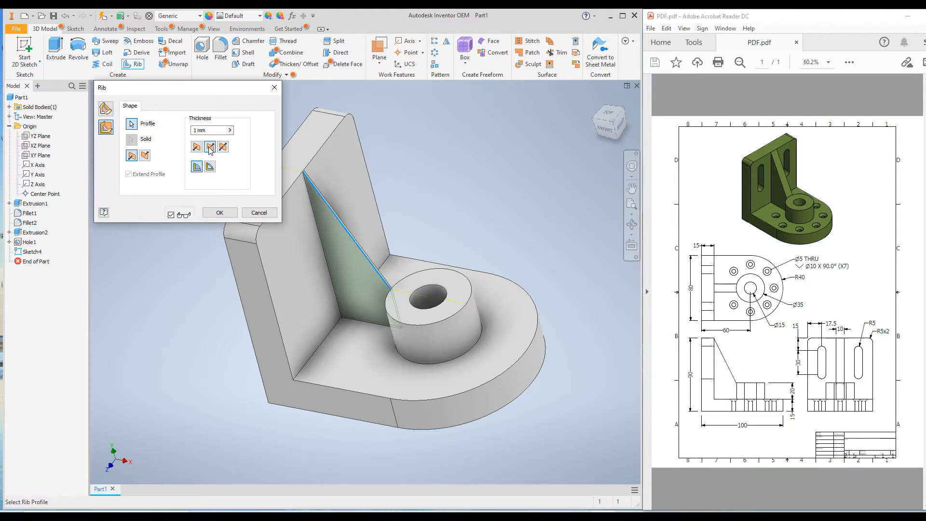
left_click(223, 150)
left_click(206, 130)
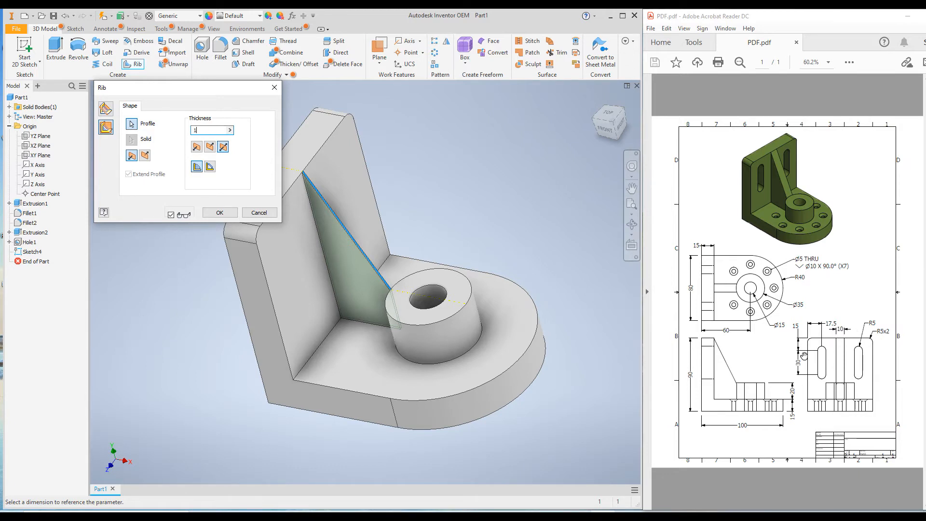
type("10")
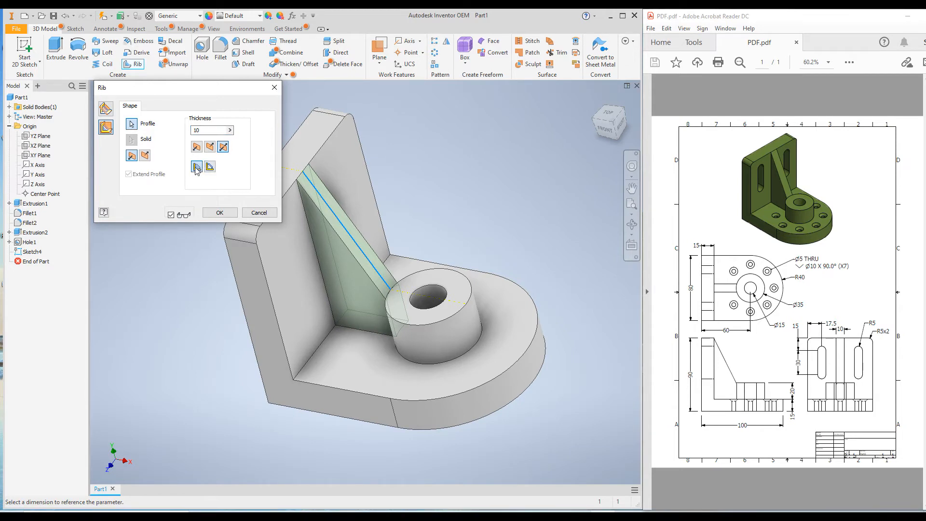
left_click(210, 166)
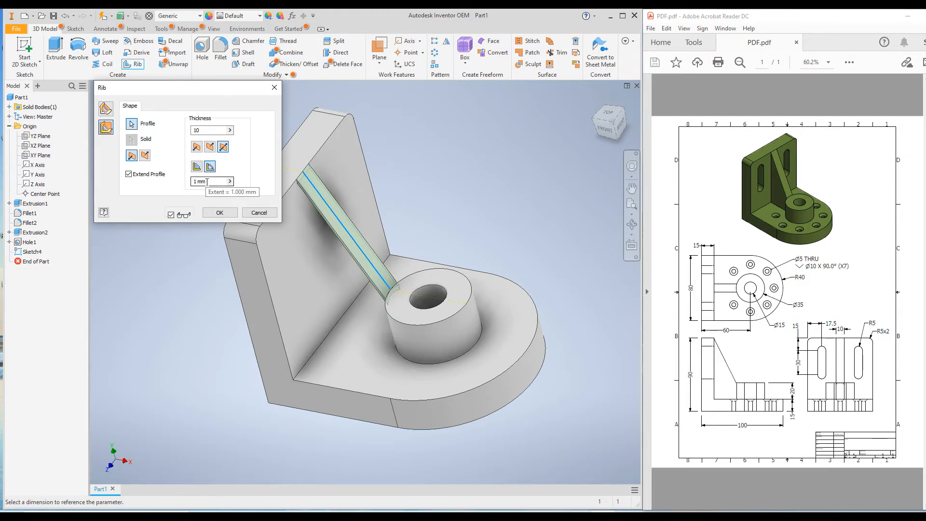
left_click(196, 167)
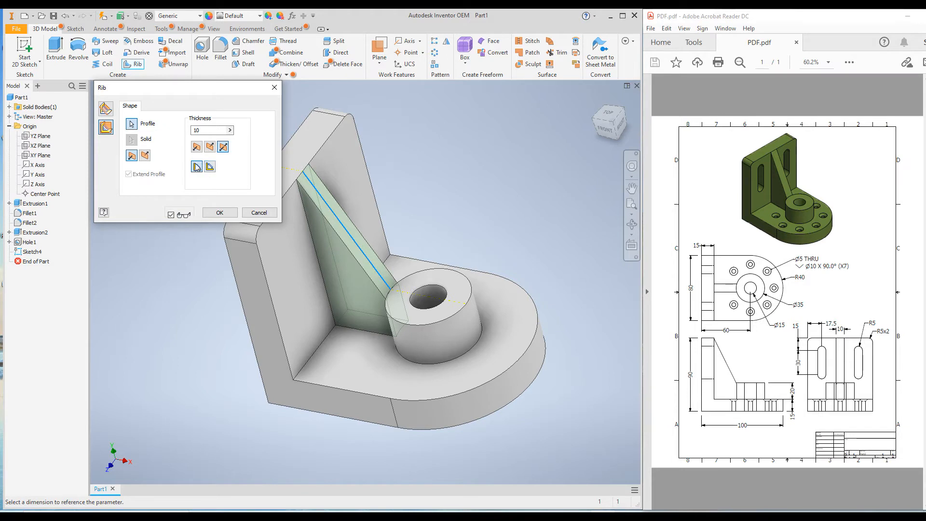
left_click(220, 213)
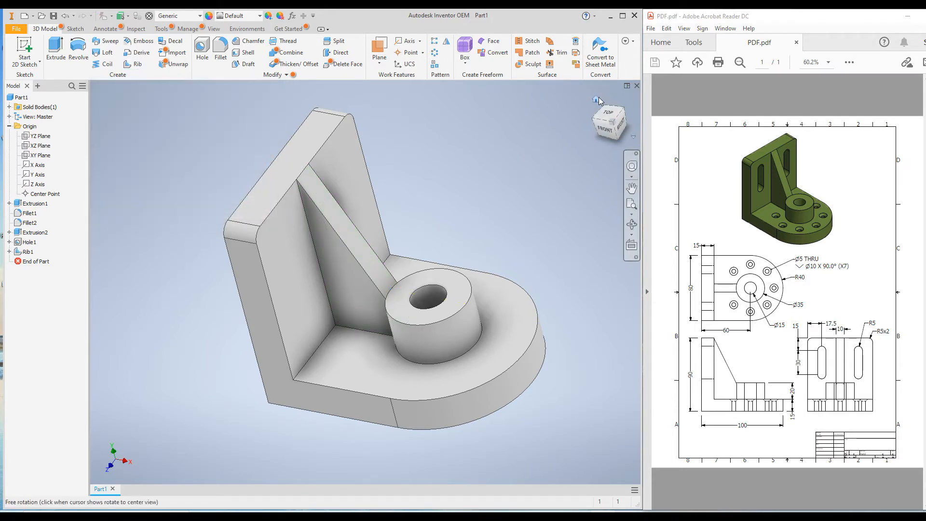
Start a new sketch on the upper face of the bracket's base.
left_click(598, 99)
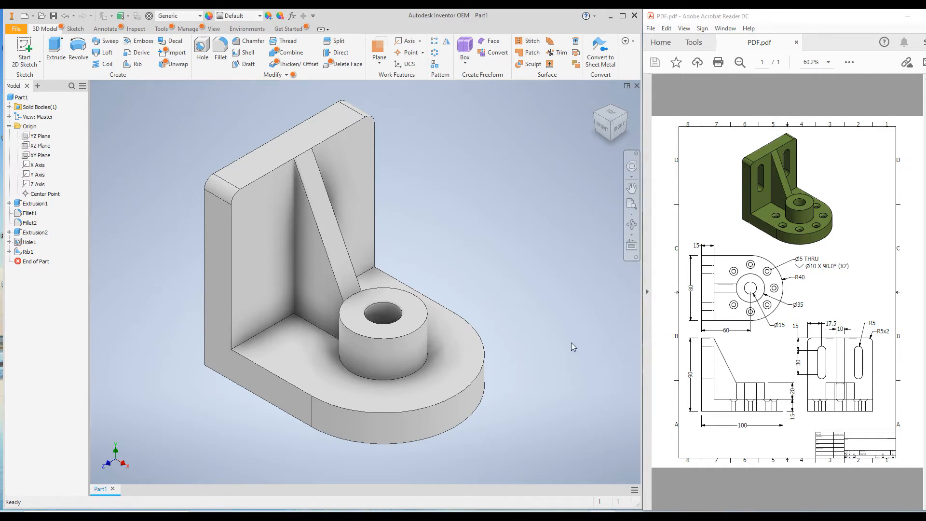
left_click(453, 351)
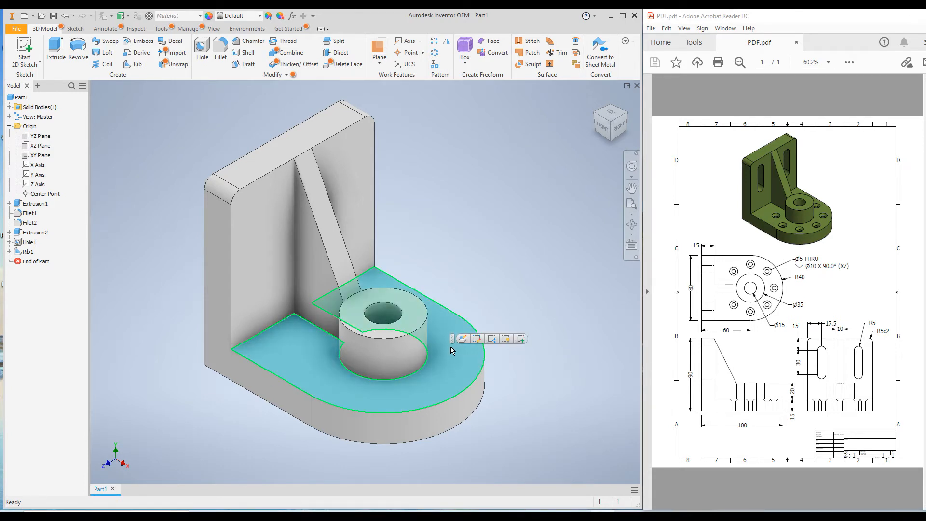
right_click(452, 350)
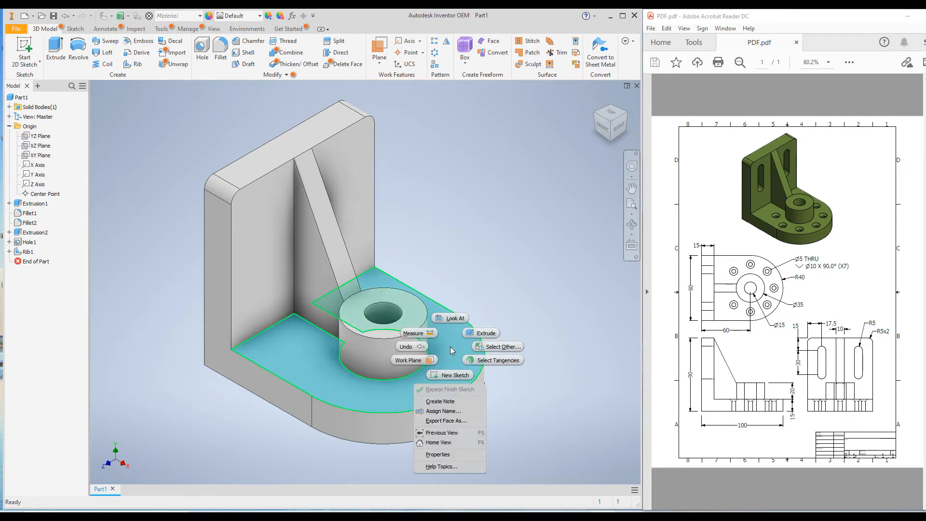
left_click(452, 375)
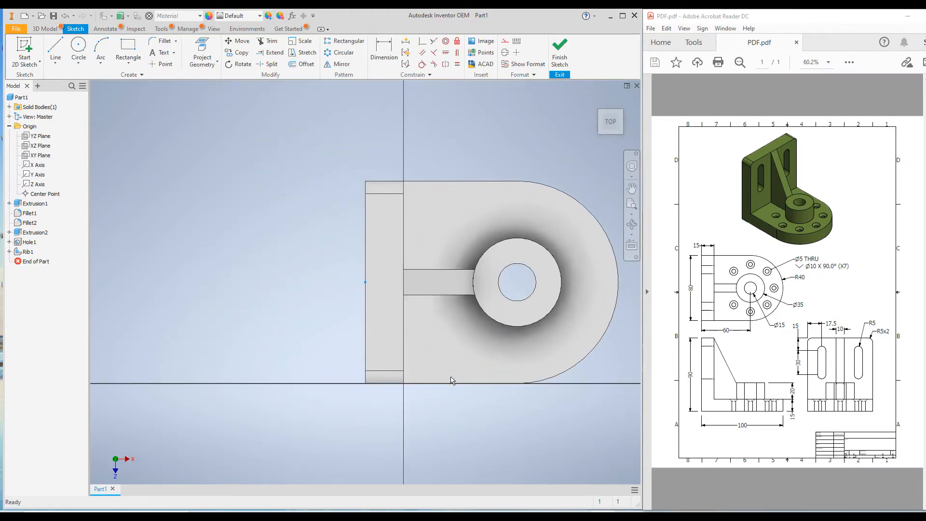
Place a sketch point between the boss and the base's rounded end, level with the boss centre, at about X 74 mm, Y 40 mm.
left_click(162, 65)
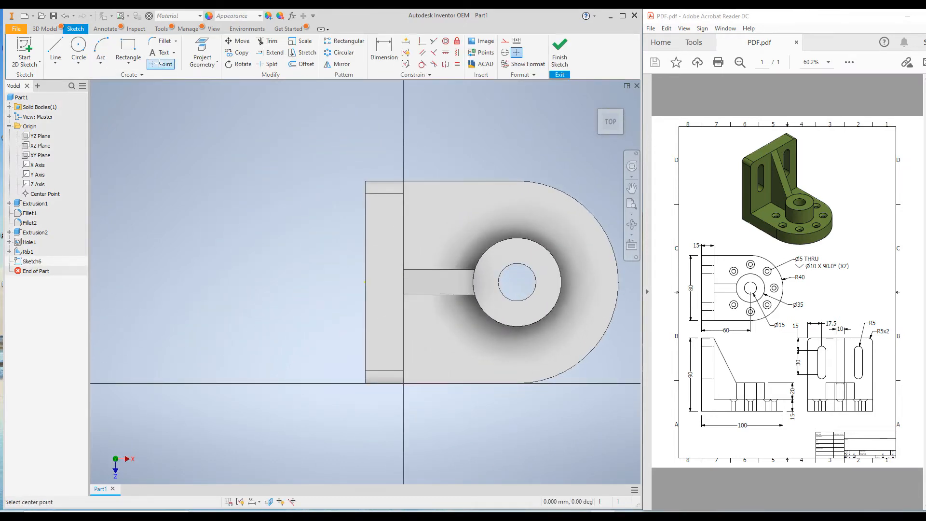
left_click(517, 281)
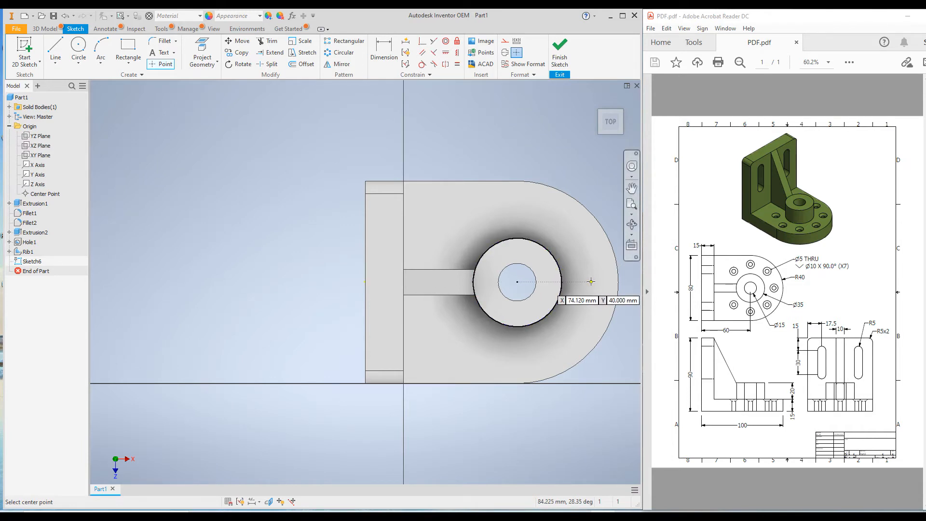
left_click(591, 282)
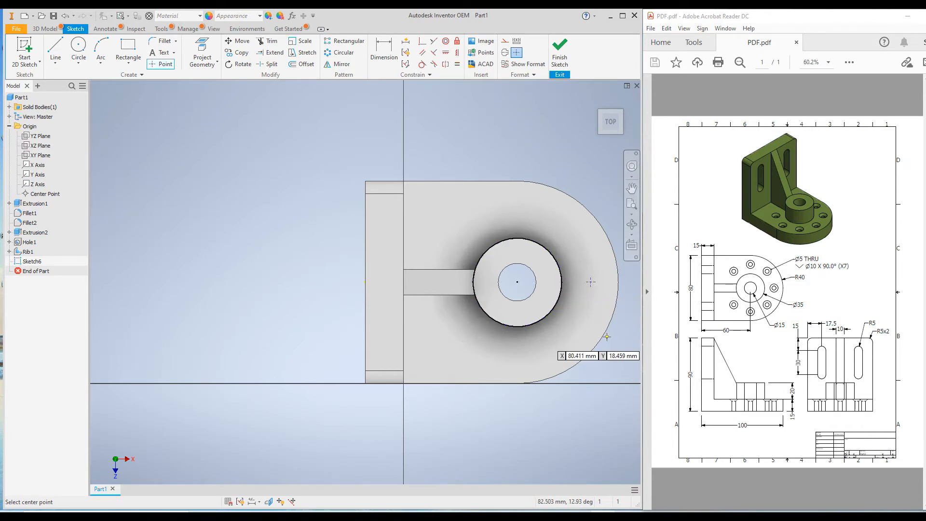
right_click(552, 121)
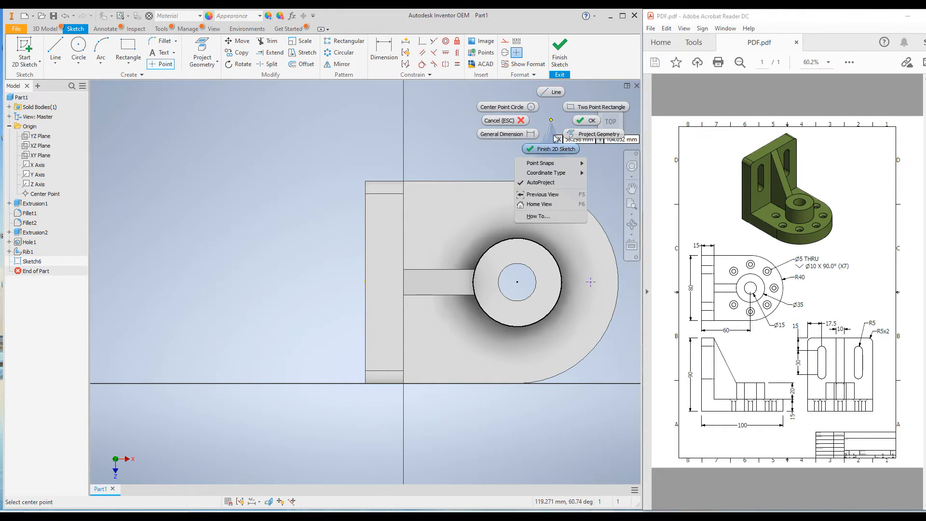
left_click(529, 146)
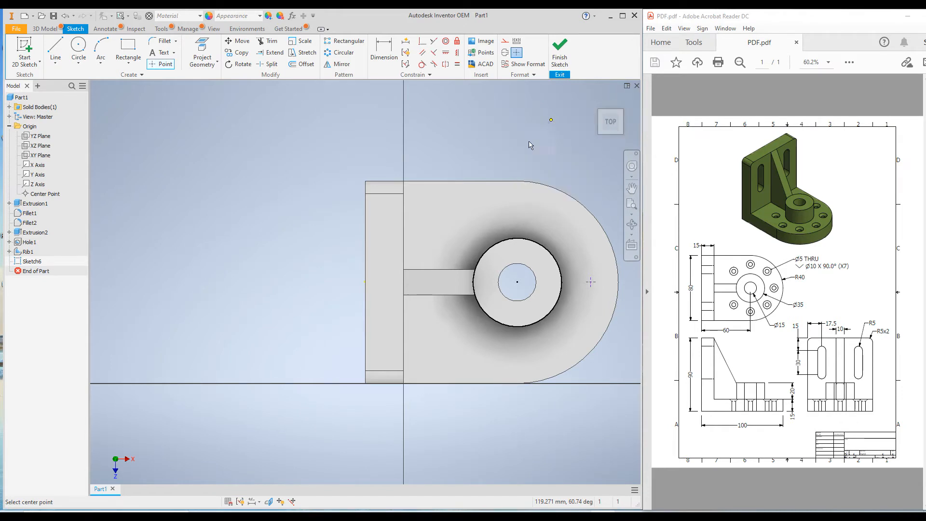
Dimension the sketch point 88.5 mm from the outer edge of the upright plate.
left_click(591, 281)
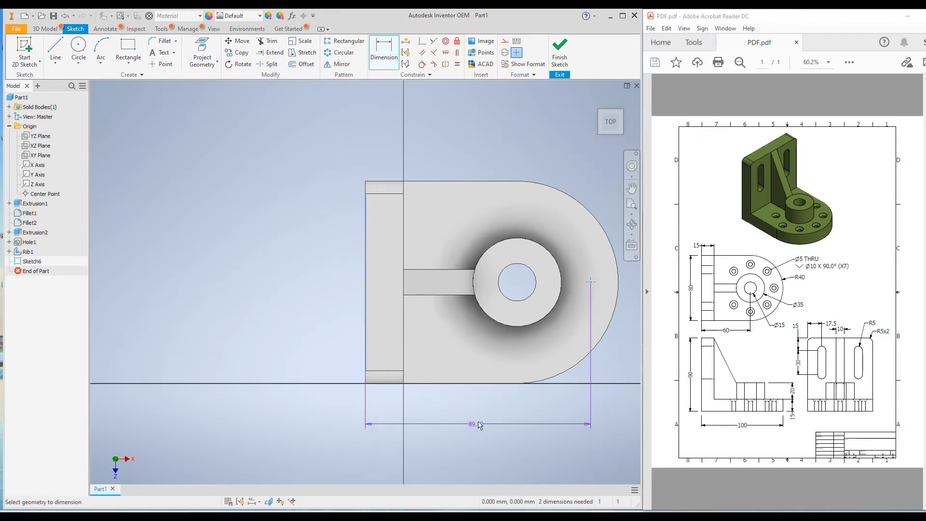
left_click(478, 414)
type("88.5")
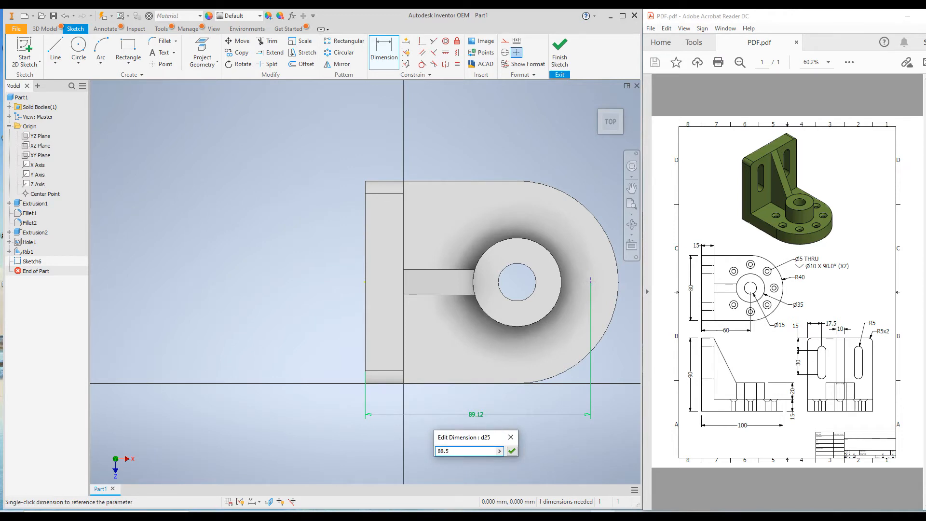
key("Return")
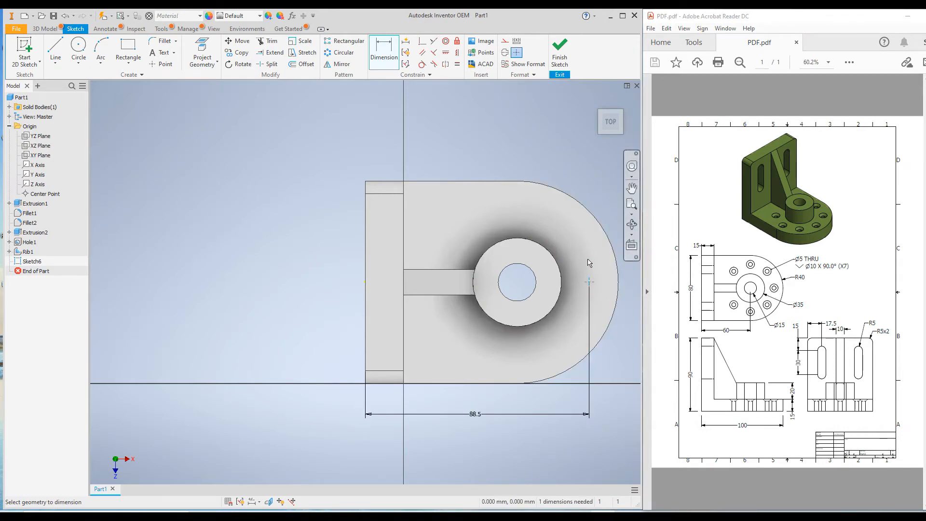
right_click(586, 152)
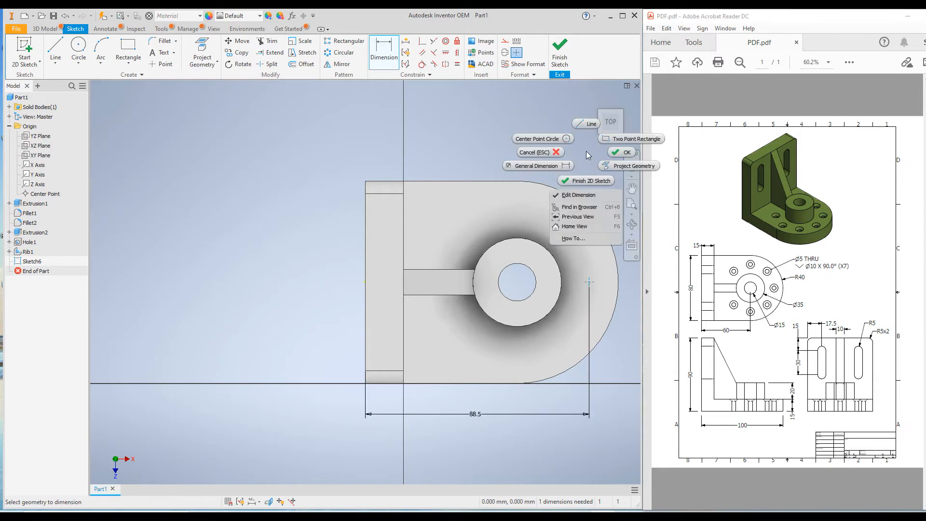
left_click(614, 153)
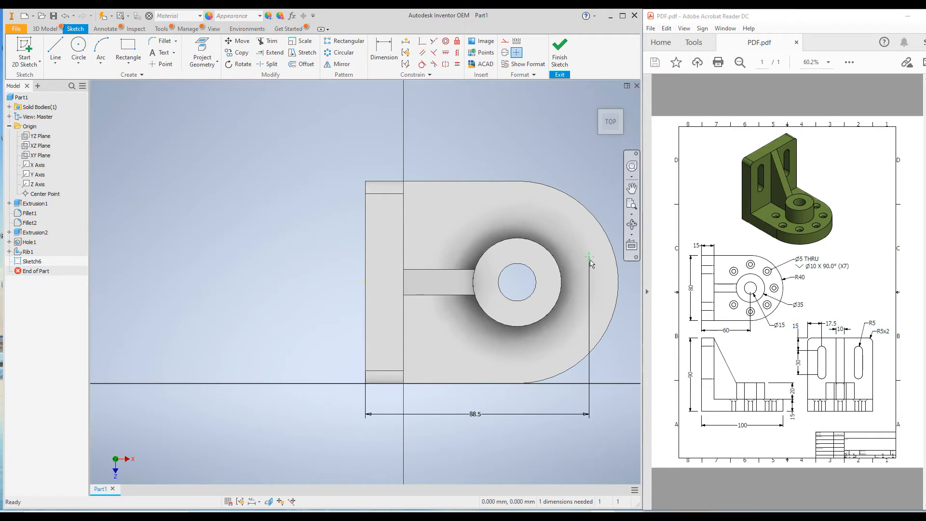
Constrain the sketch point horizontally to the midpoint of the upright plate's inner edge and finish the sketch.
left_click(447, 53)
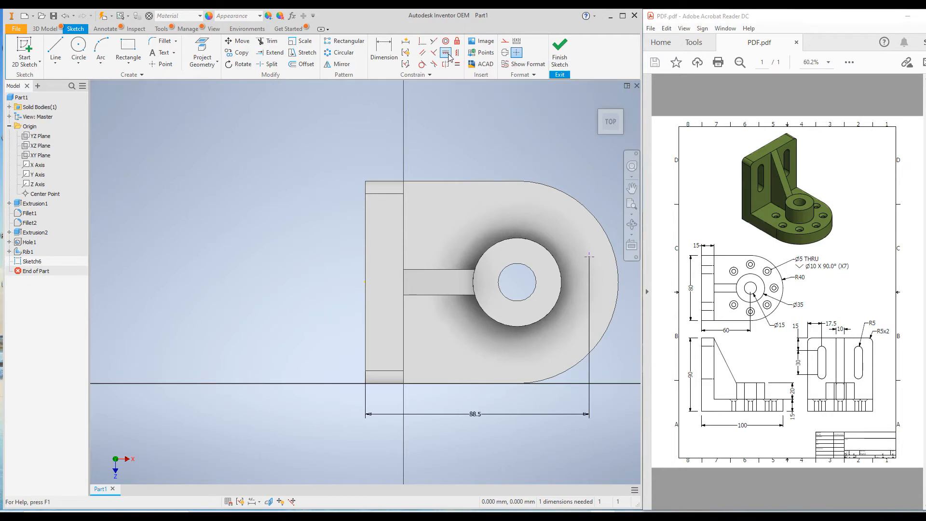
left_click(589, 256)
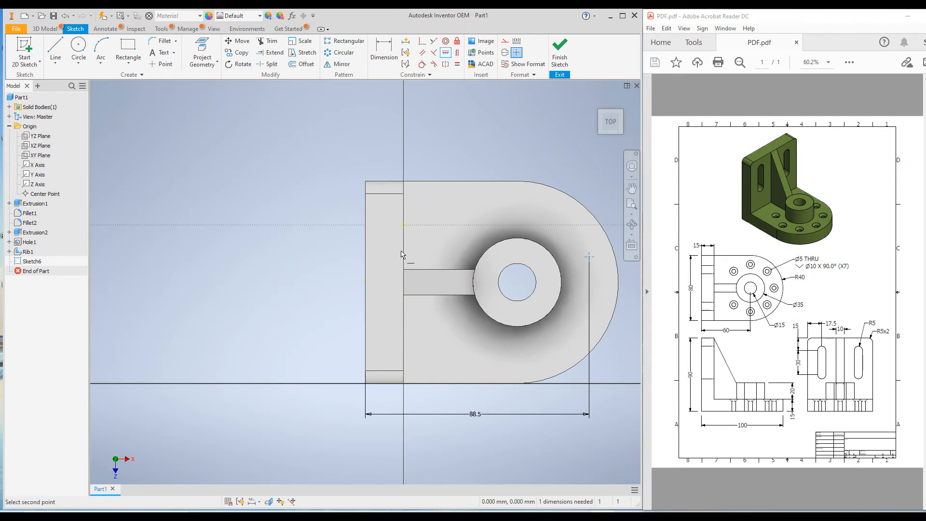
left_click(403, 283)
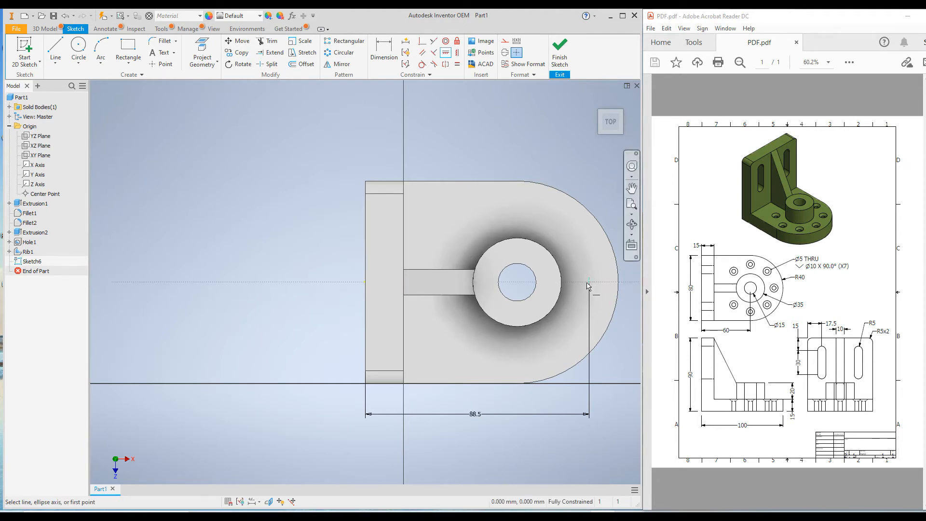
right_click(551, 126)
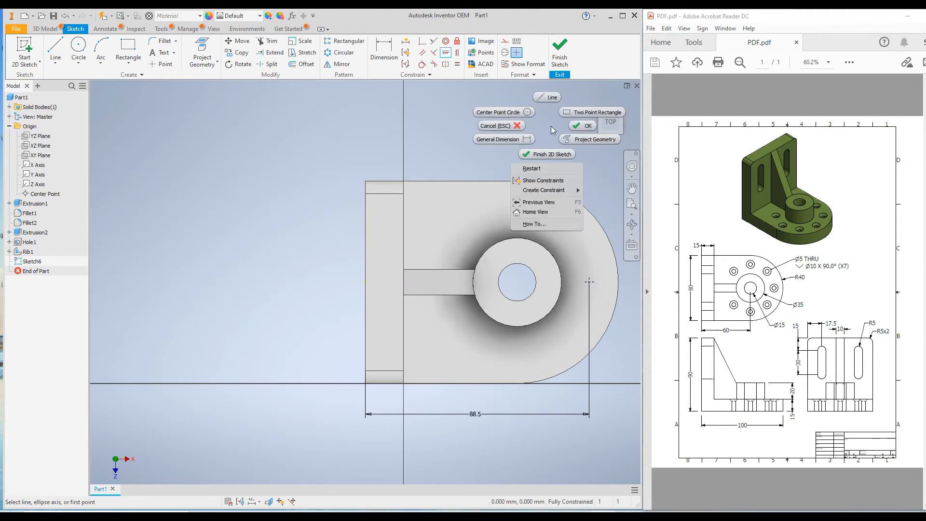
left_click(576, 125)
left_click(566, 57)
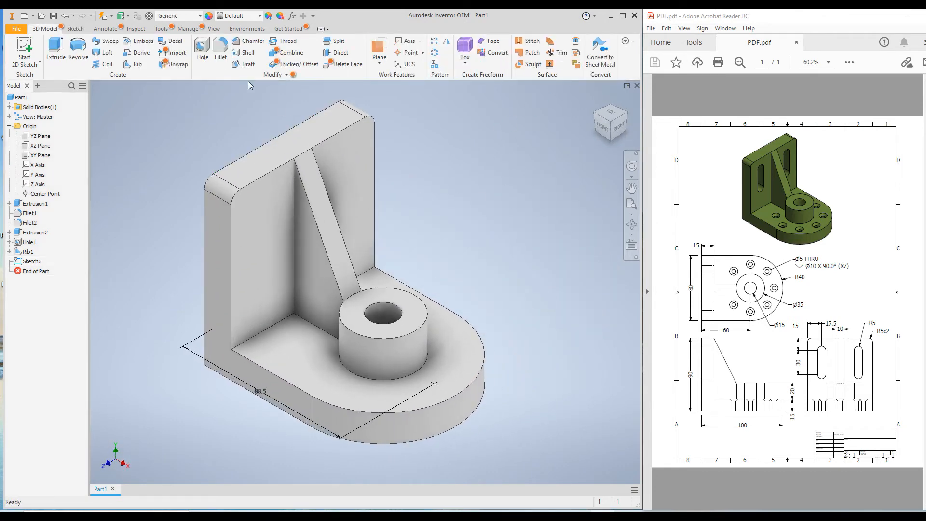
Create a 5 mm countersunk through-all hole at the sketch point, with a 10 mm countersink diameter at 90 degrees.
left_click(199, 50)
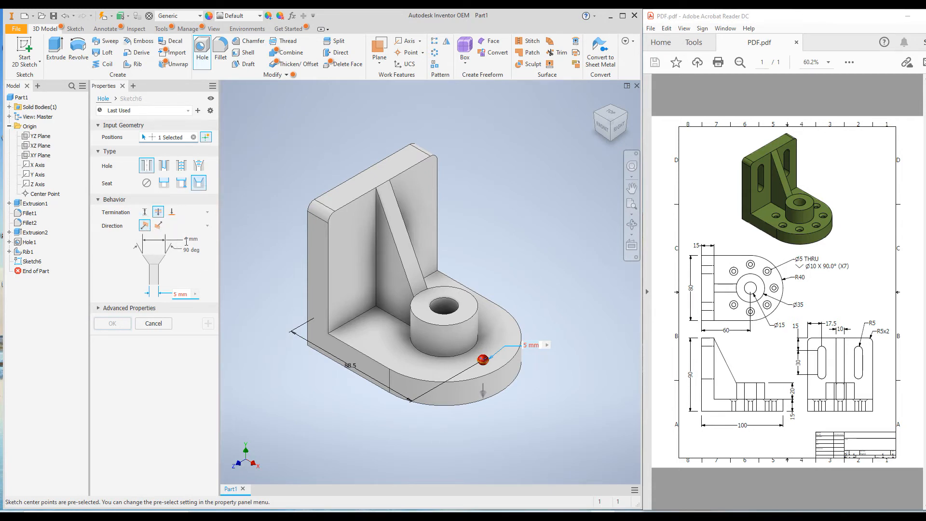
left_click(187, 240)
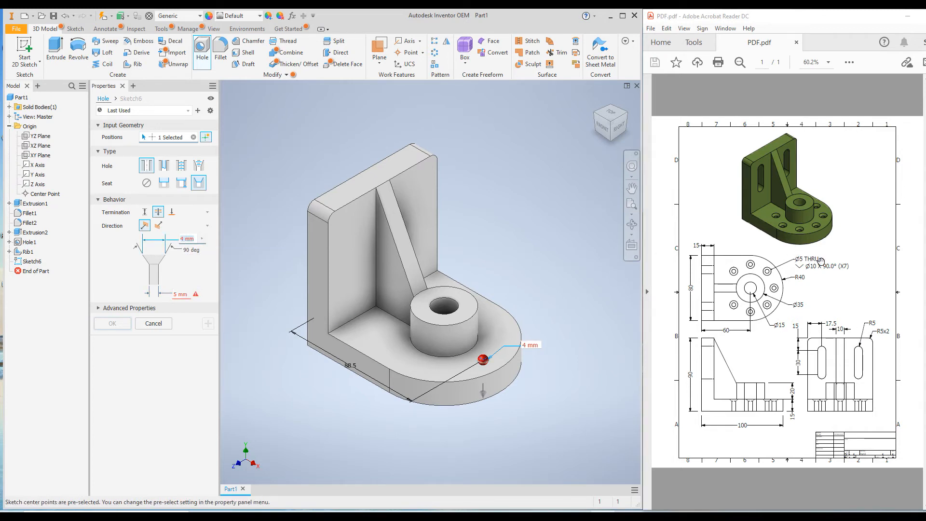
type("10")
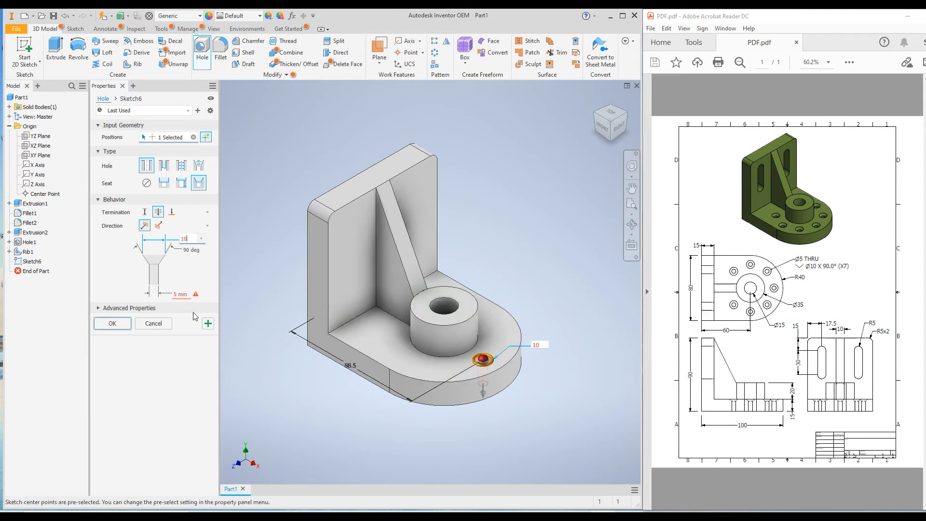
left_click(181, 294)
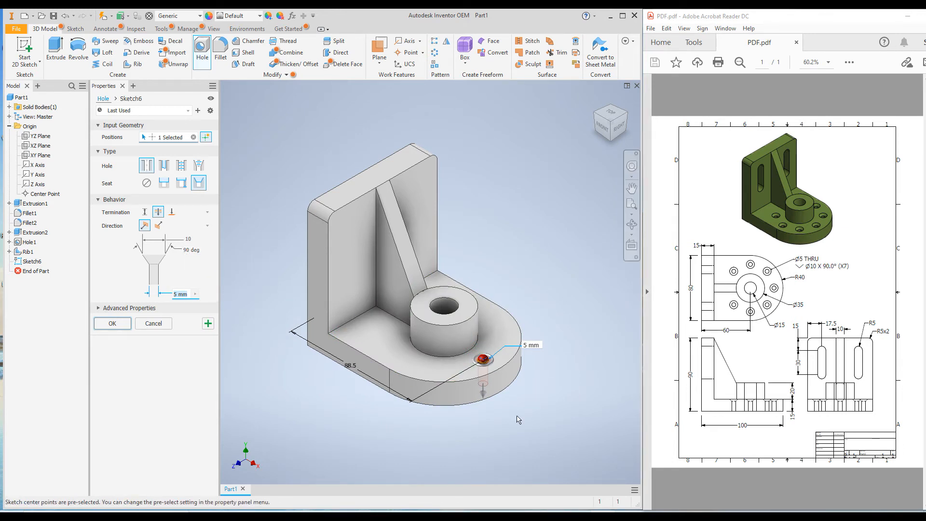
left_click(110, 324)
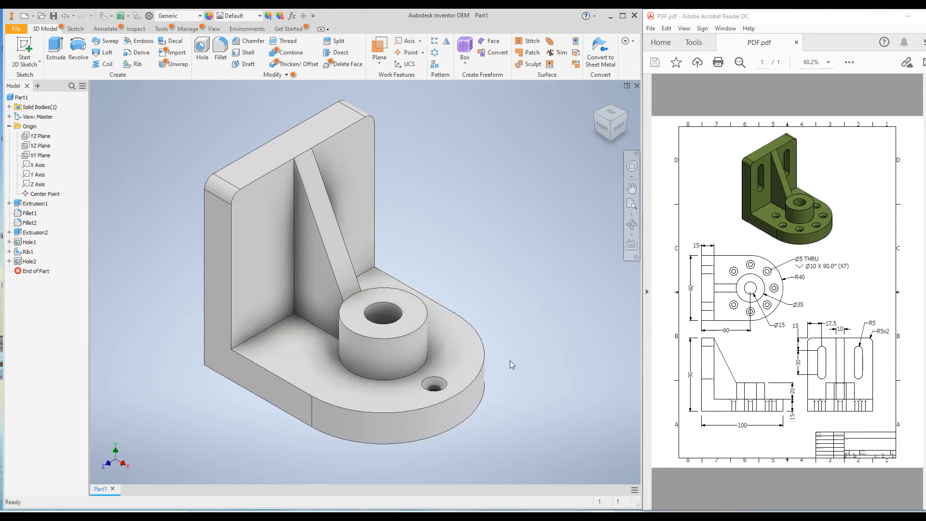
Create a circular pattern of the countersunk hole around the boss axis with 8 occurrences over 360 degrees.
left_click(435, 54)
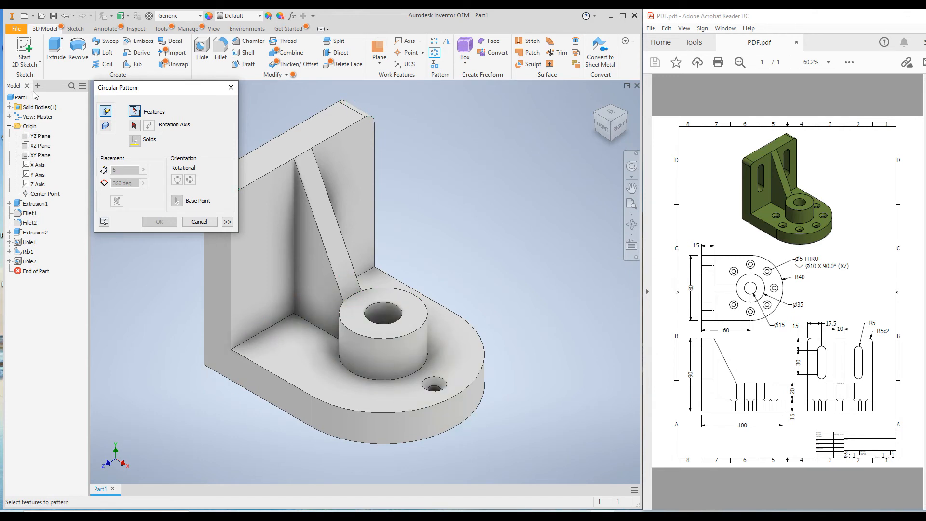
left_click(26, 262)
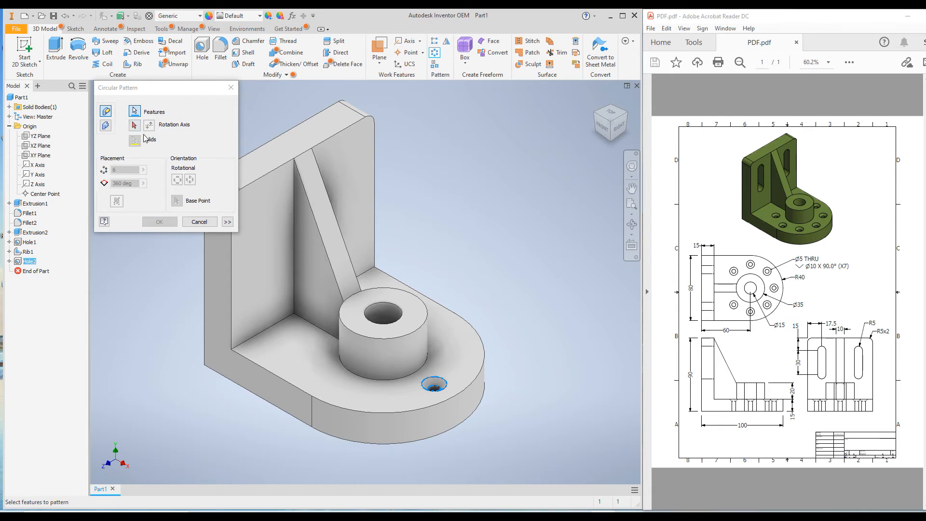
left_click(135, 127)
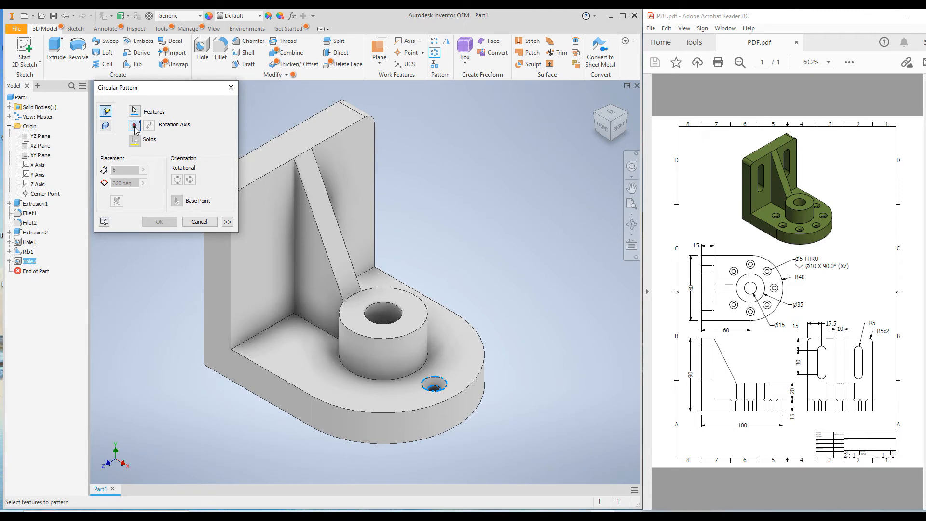
left_click(135, 127)
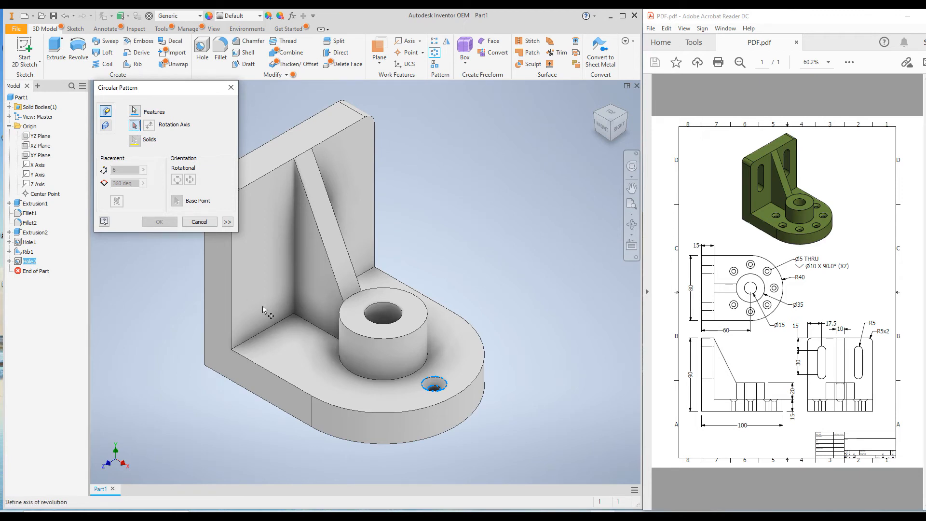
left_click(409, 353)
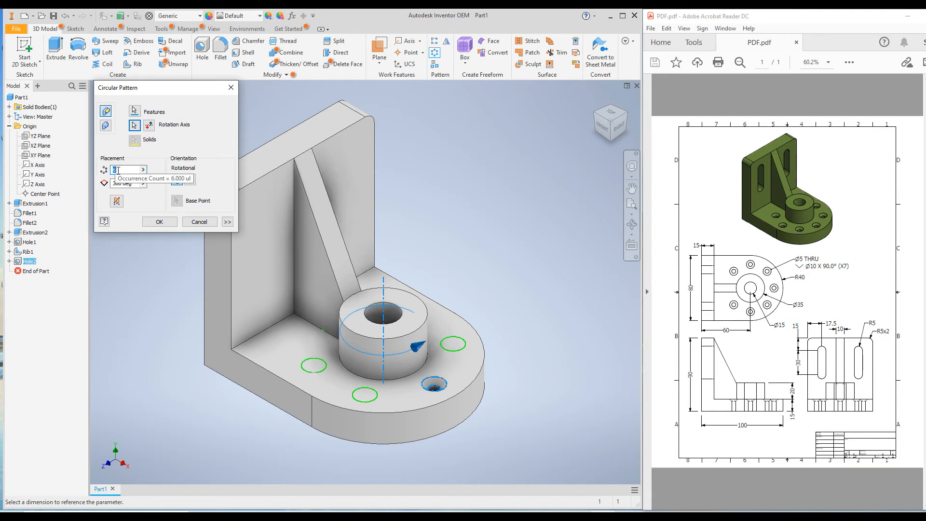
type("8")
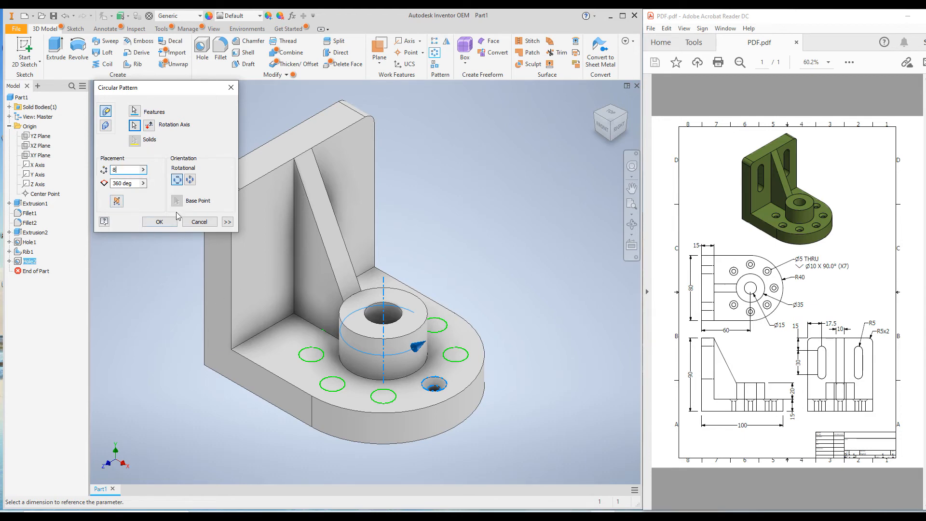
middle_click_drag(499, 295, 434, 259, "shift")
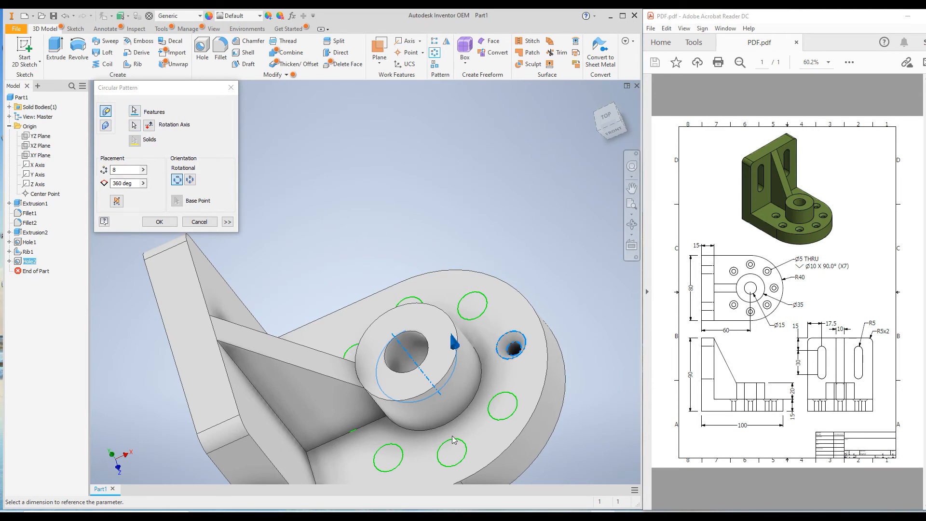
left_click(159, 221)
Examine the patterned holes on the underside of the base, including the one beneath the rib.
scroll(420, 218, "down", 5)
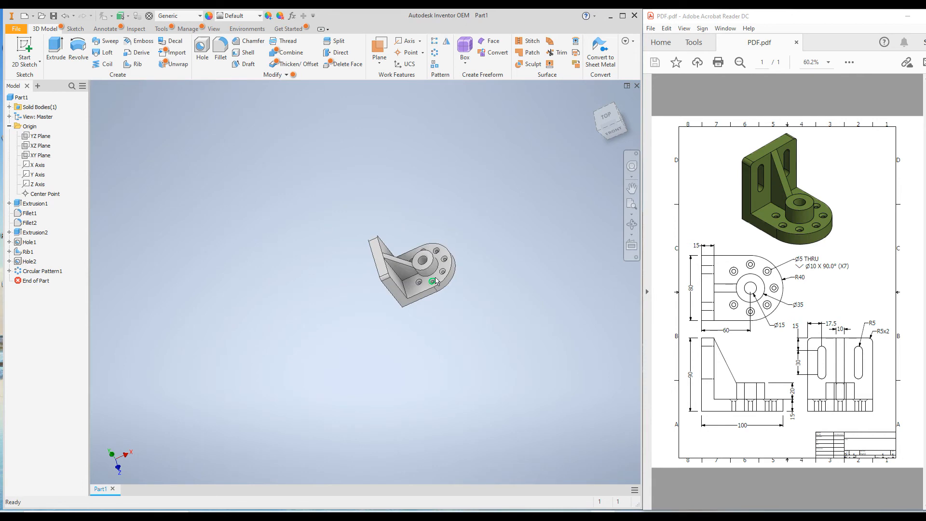
middle_click_drag(436, 282, 424, 265, "shift")
scroll(418, 274, "up", 7)
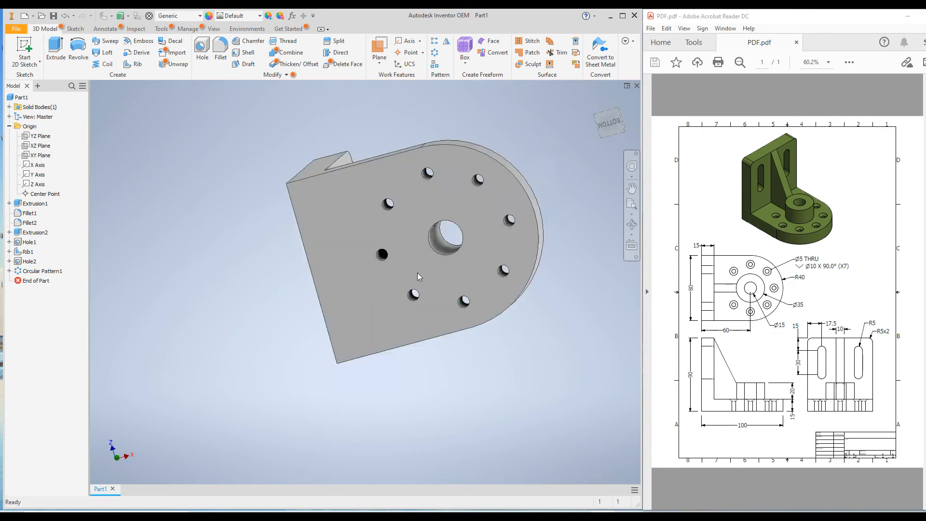
scroll(353, 239, "down", 6)
scroll(351, 237, "up", 10)
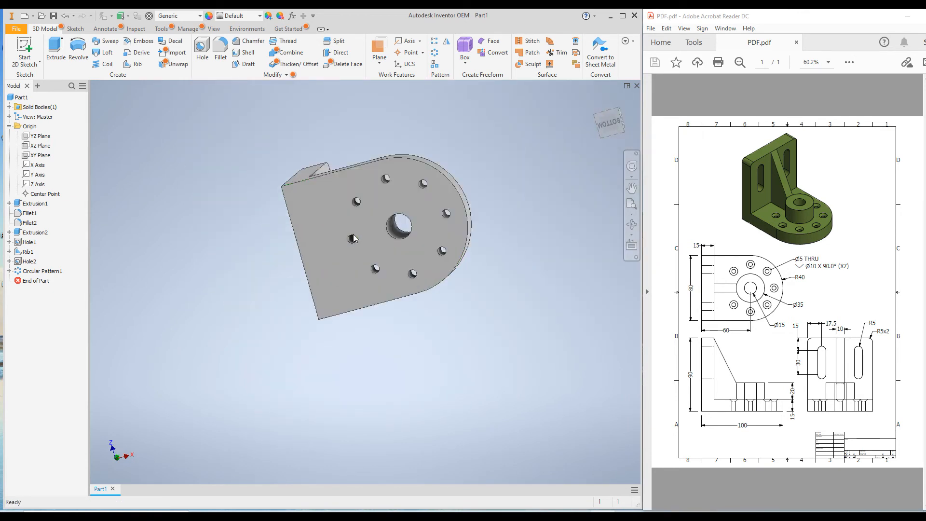
scroll(354, 268, "down", 10)
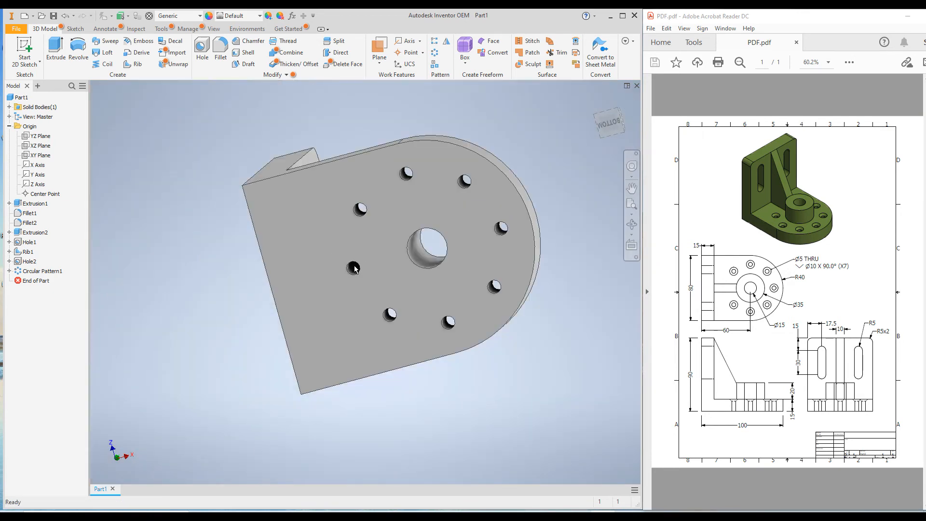
Suppress the circular pattern occurrence that places a countersunk hole beneath the rib.
left_click(9, 271)
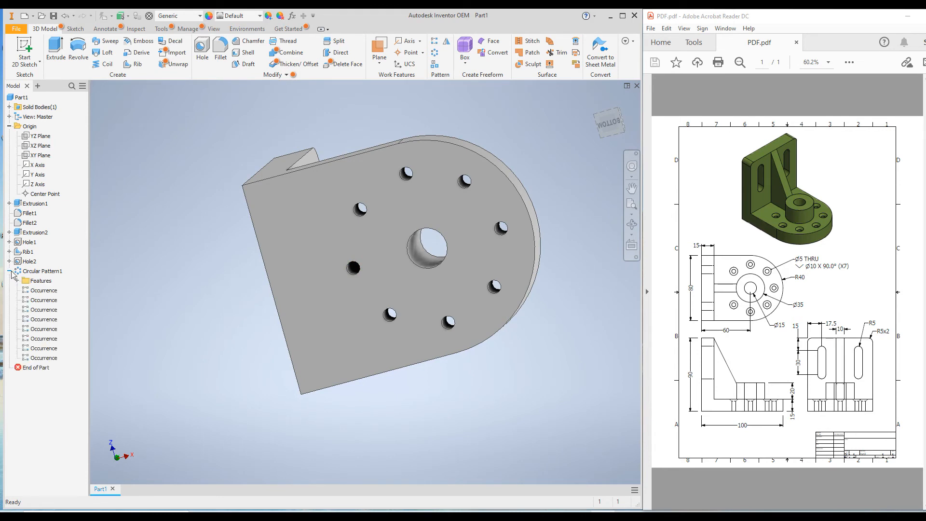
right_click(43, 332)
left_click(54, 344)
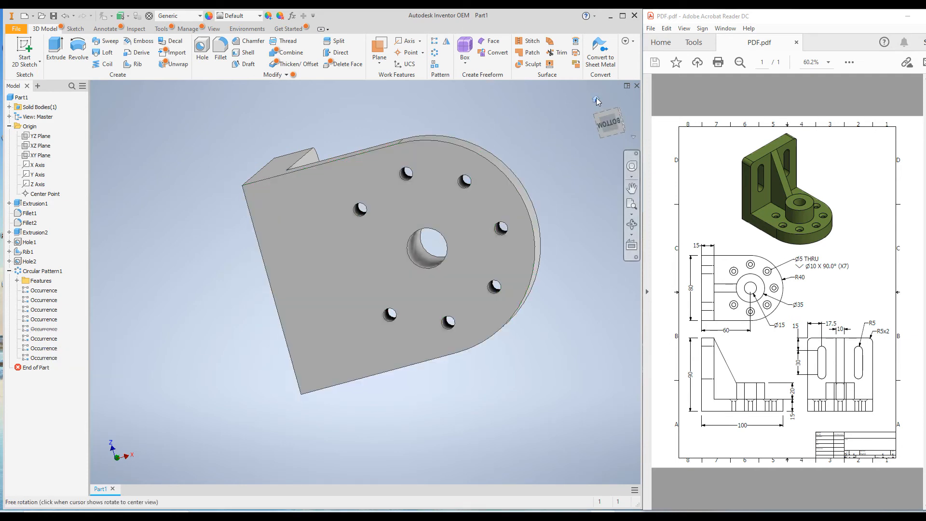
left_click(595, 99)
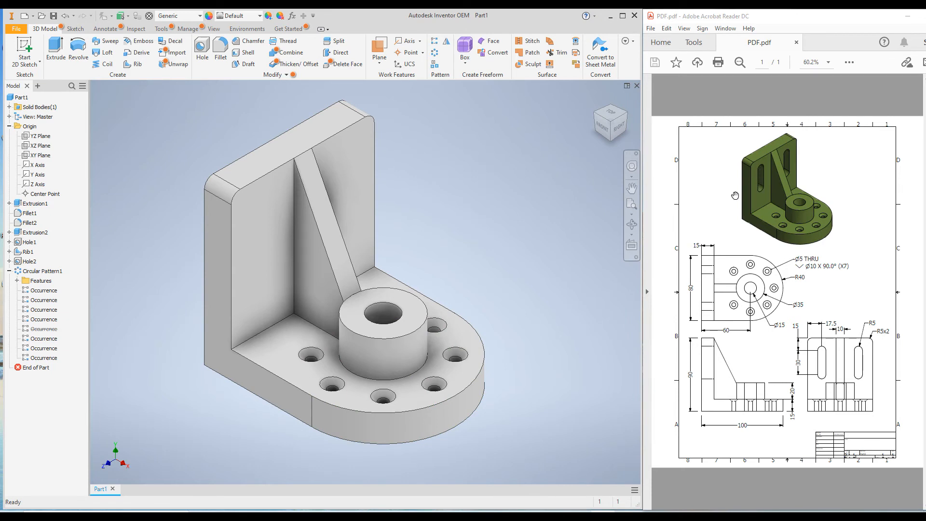
On the upright plate's inner face, sketch a vertical center-to-center slot beside the rib, about 25 mm between centers with about 4.3 mm end radius.
left_click(260, 235)
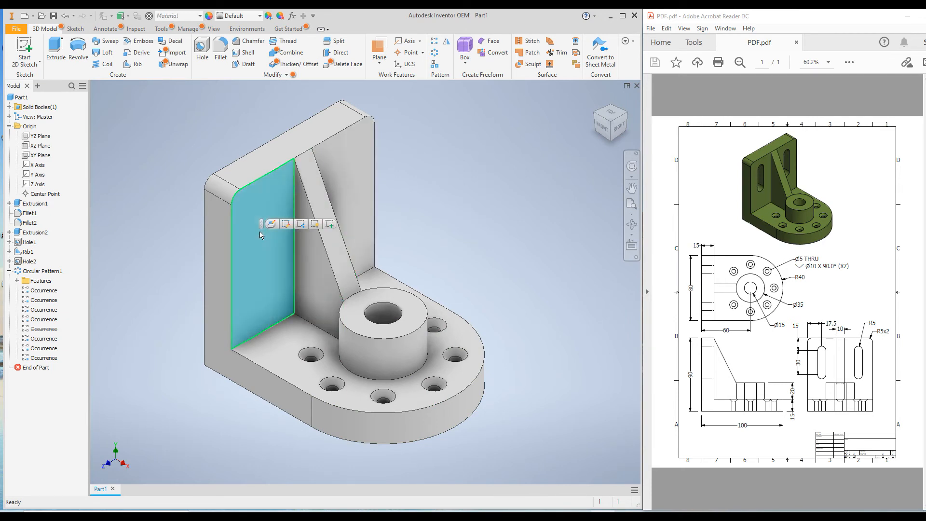
right_click(259, 232)
left_click(253, 258)
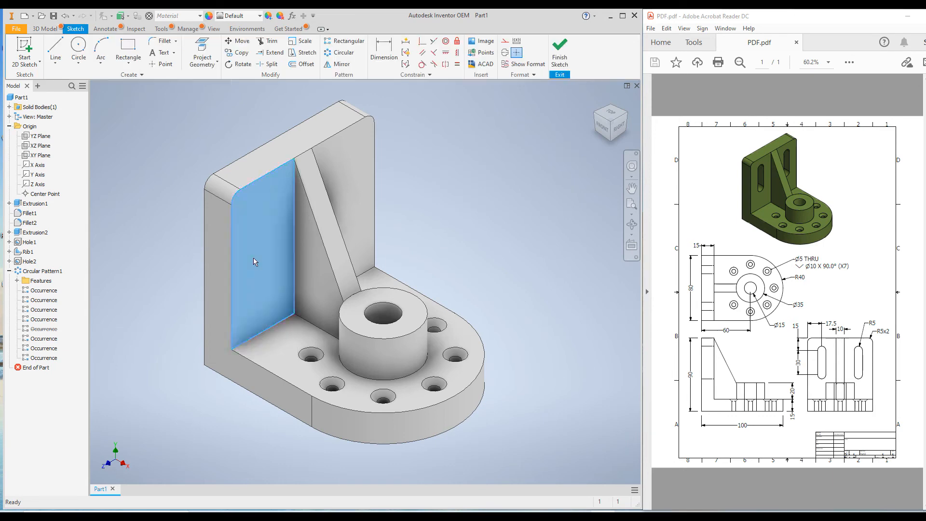
left_click(129, 66)
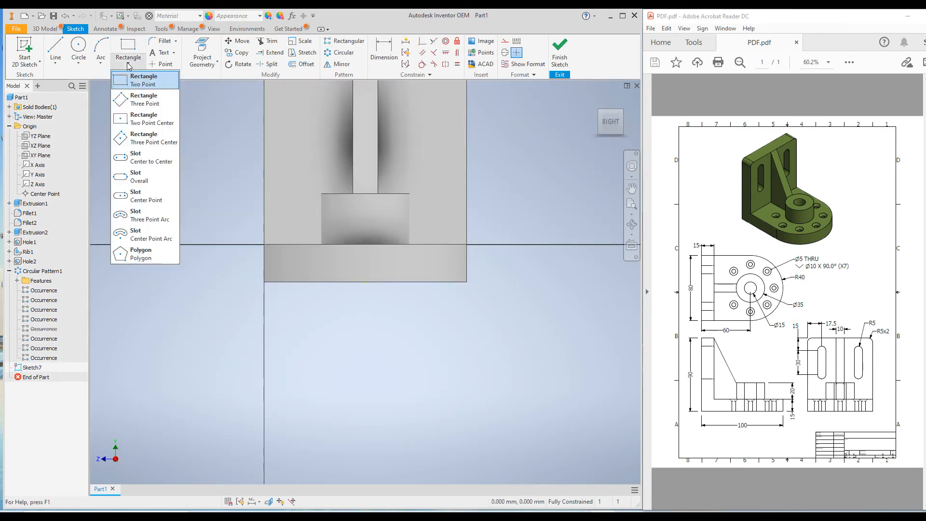
left_click(142, 164)
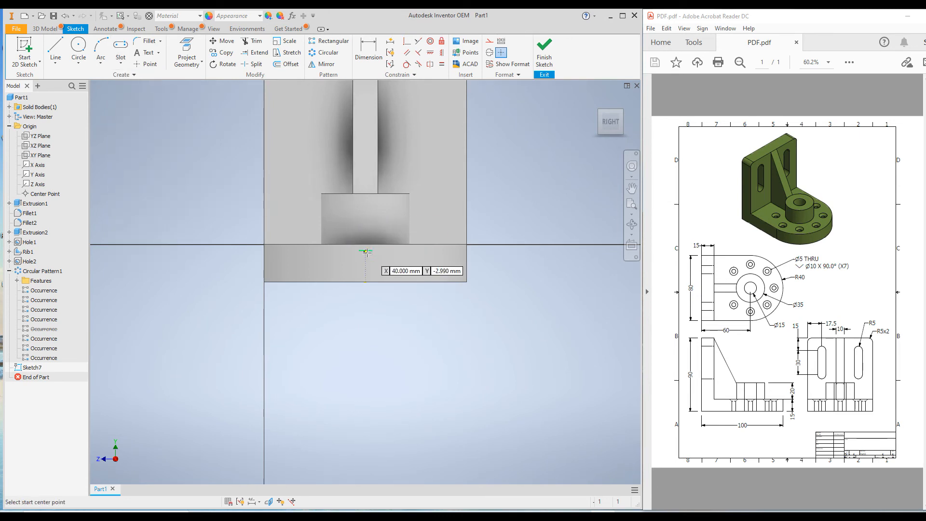
scroll(367, 255, "up", 3)
left_click(333, 164)
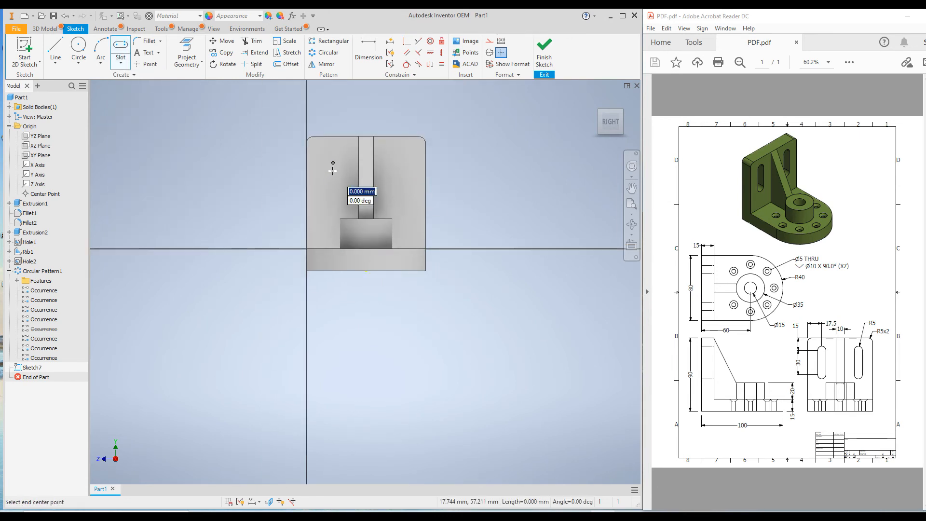
left_click(333, 198)
left_click(337, 199)
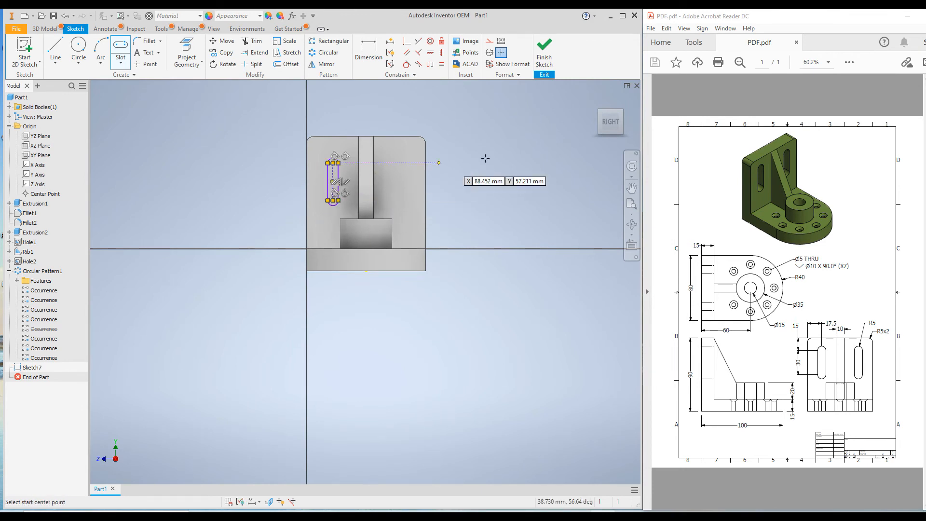
Dimension the slot with 30 mm between its arc centers and a 5 mm end radius.
left_click(366, 51)
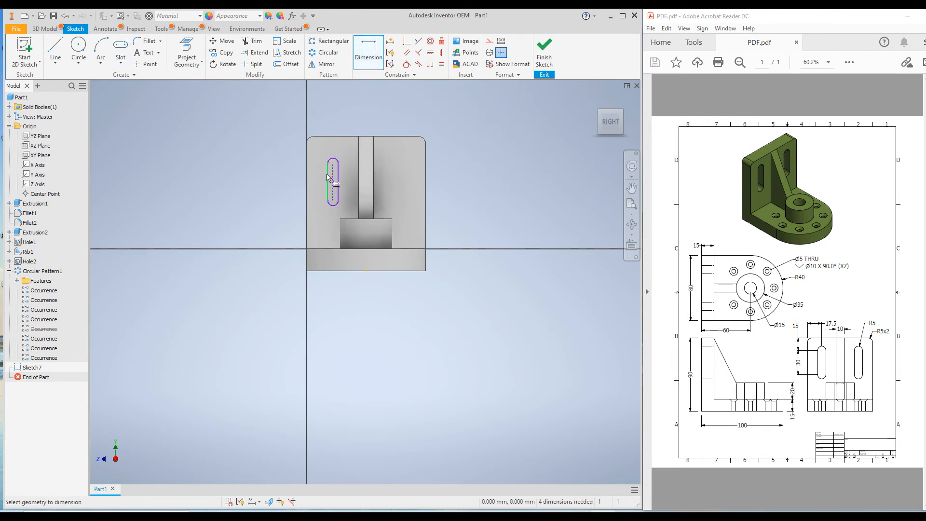
left_click(328, 182)
left_click(270, 180)
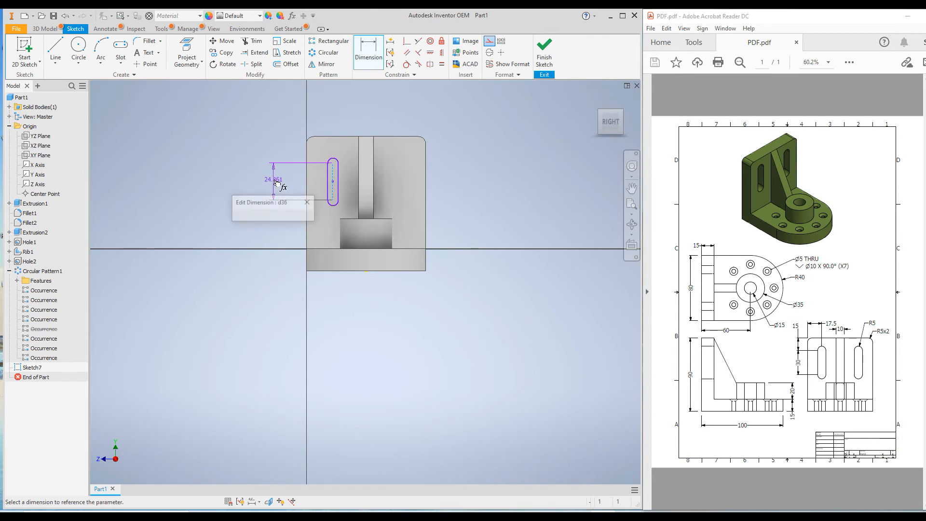
type("30")
key("Return")
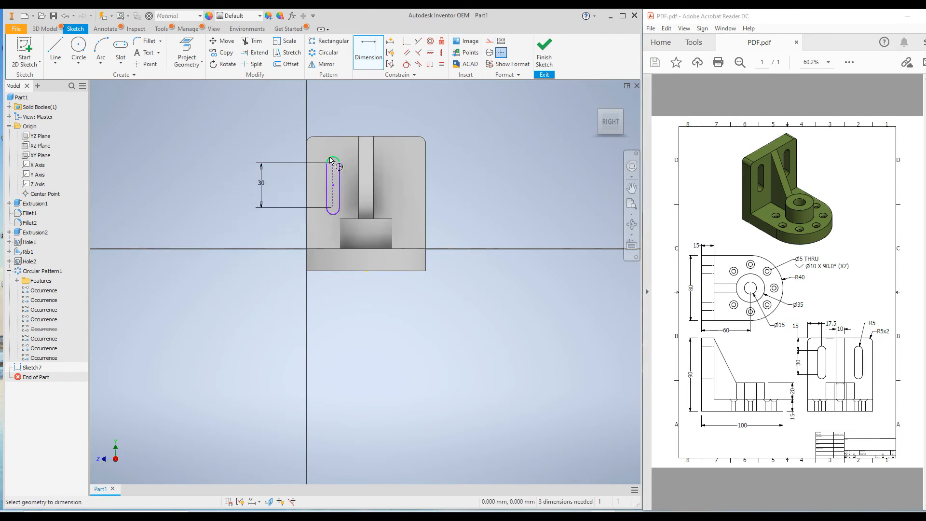
left_click(332, 159)
left_click(282, 111)
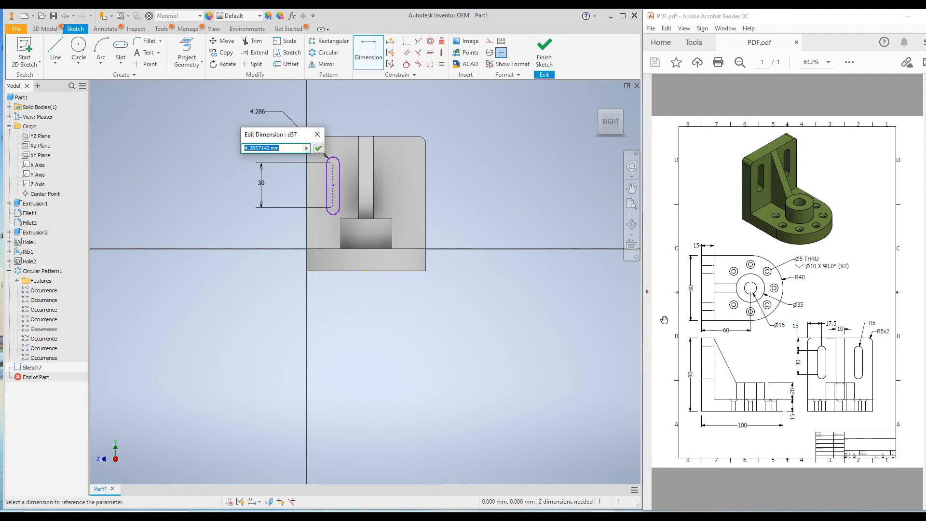
type("5")
key("Return")
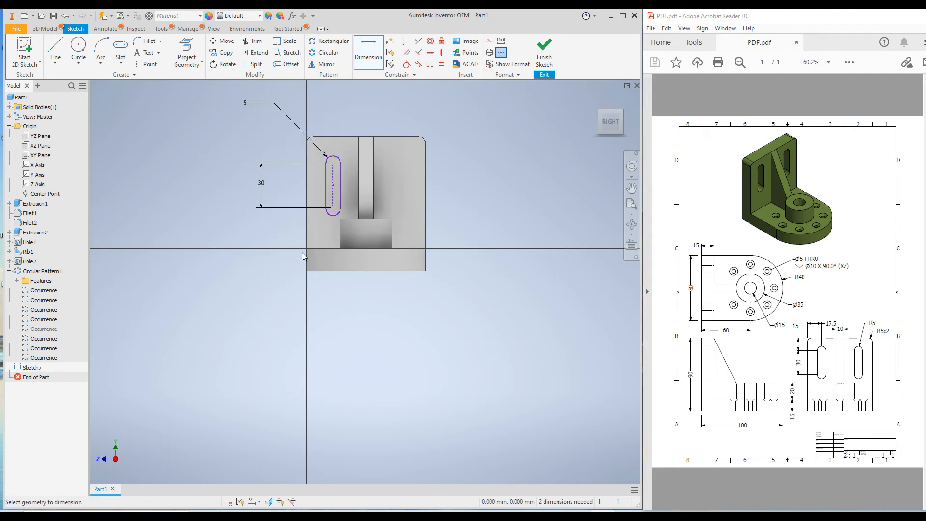
Position the slot's centerline 17.5 mm from the plate's side edge and its upper arc center 15 mm below the top edge.
left_click(332, 177)
left_click(309, 182)
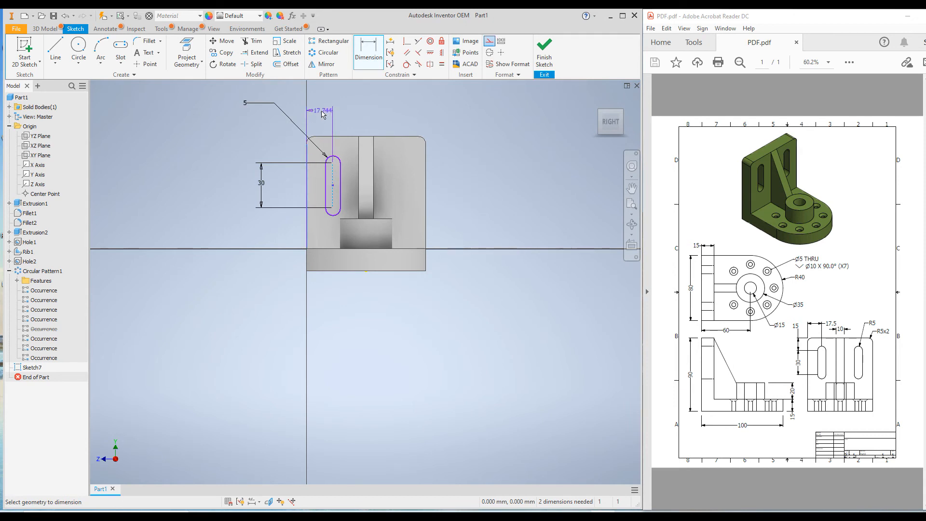
left_click(322, 125)
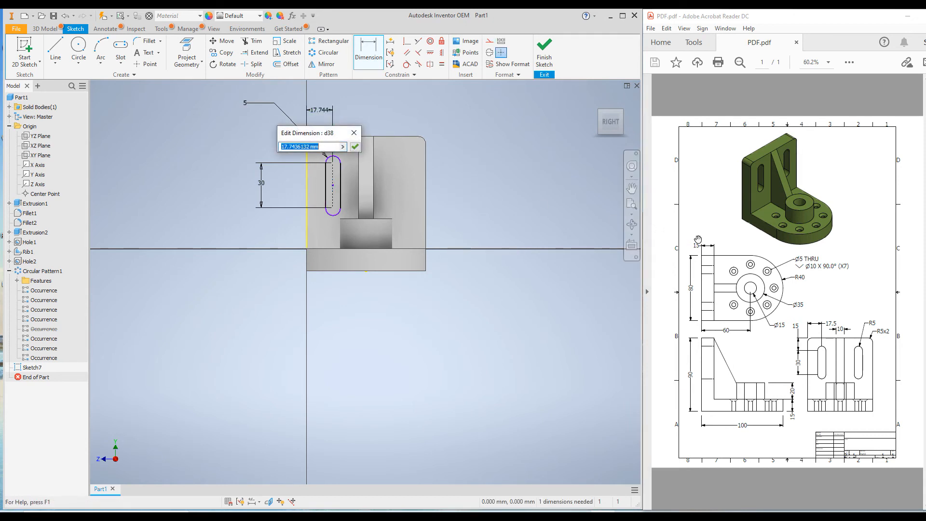
type("17.5")
key("Return")
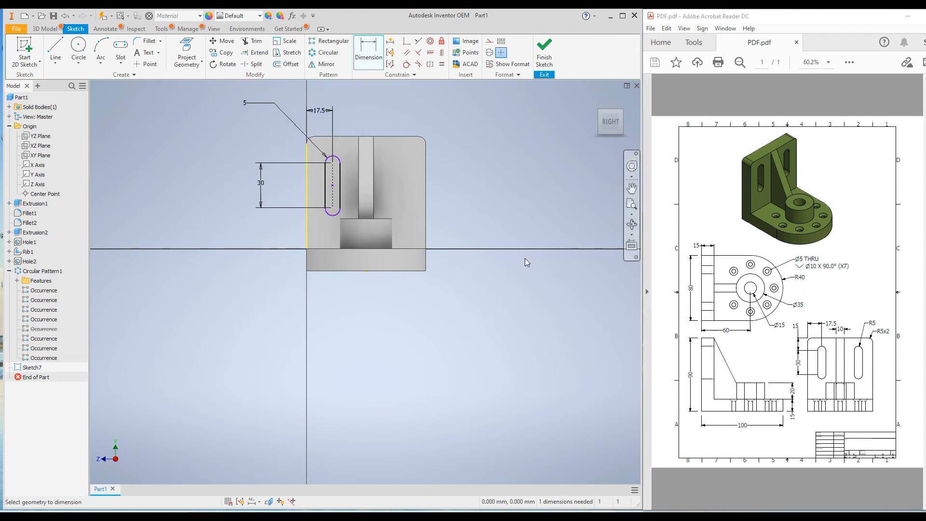
left_click(332, 164)
left_click(338, 137)
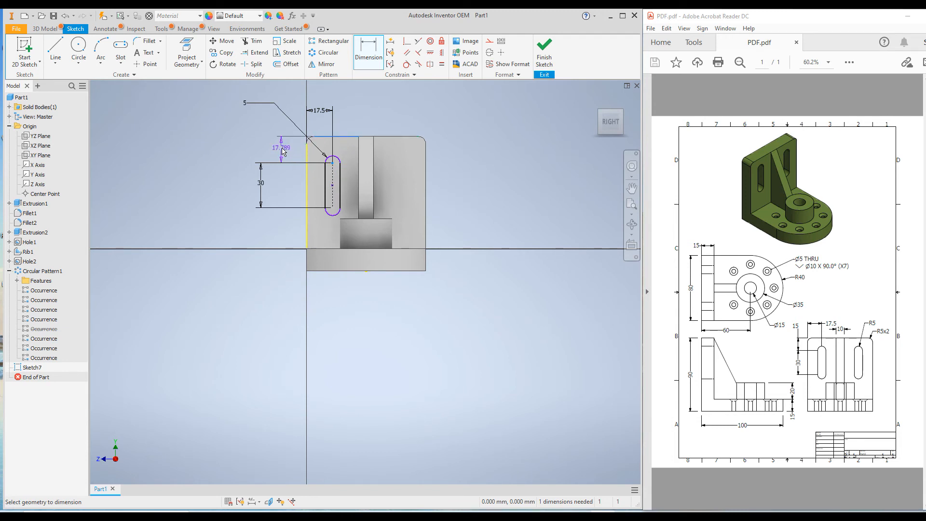
left_click(283, 152)
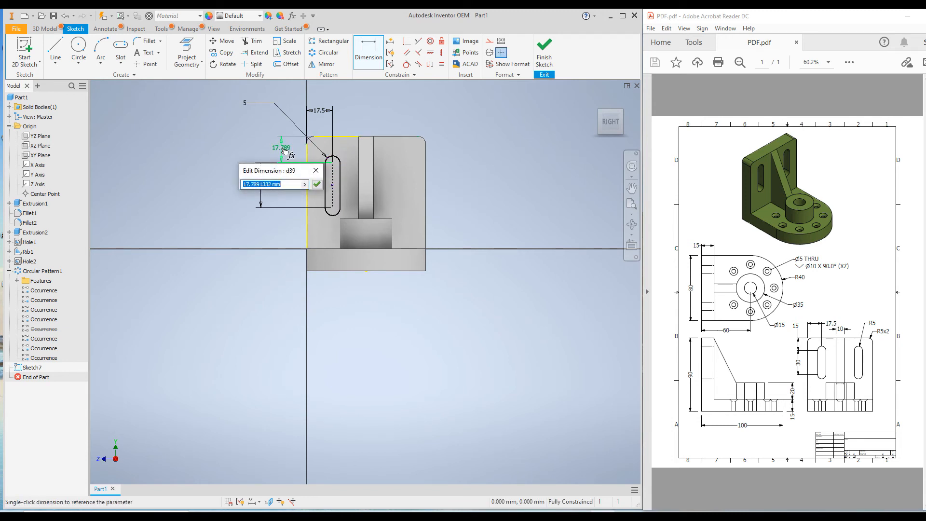
type("15")
key("Return")
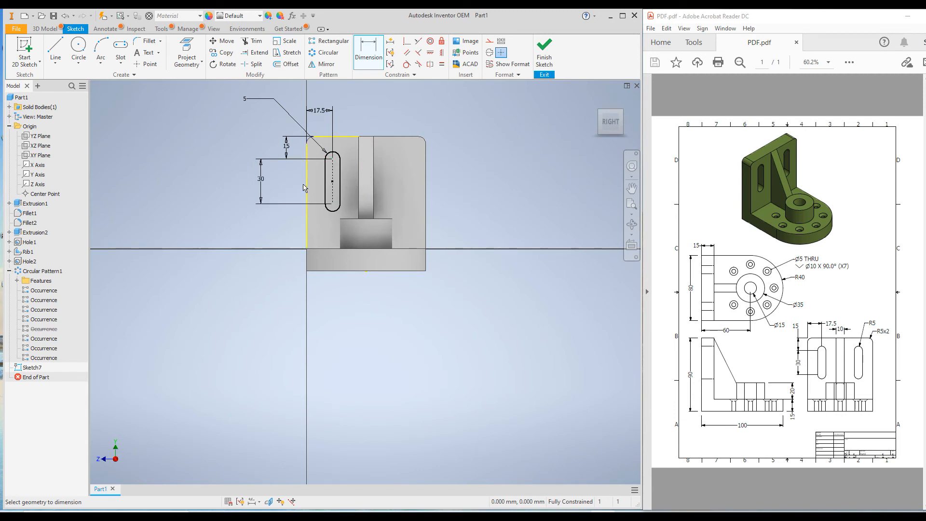
mouse_move(324, 199)
right_click(189, 183)
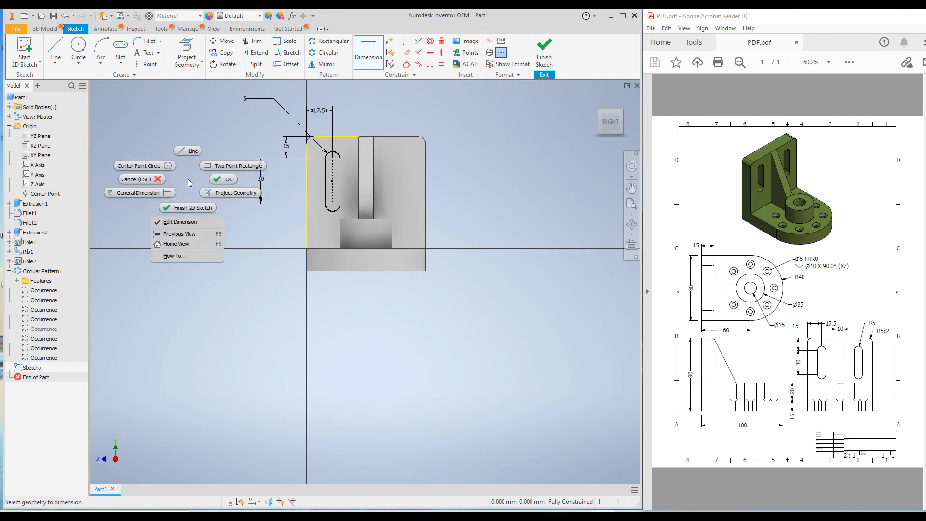
left_click(187, 178)
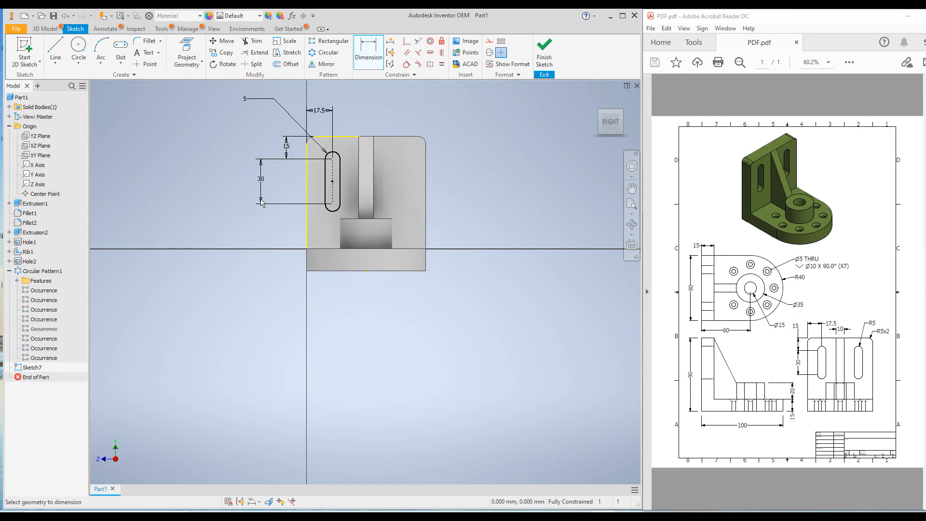
left_click(307, 186)
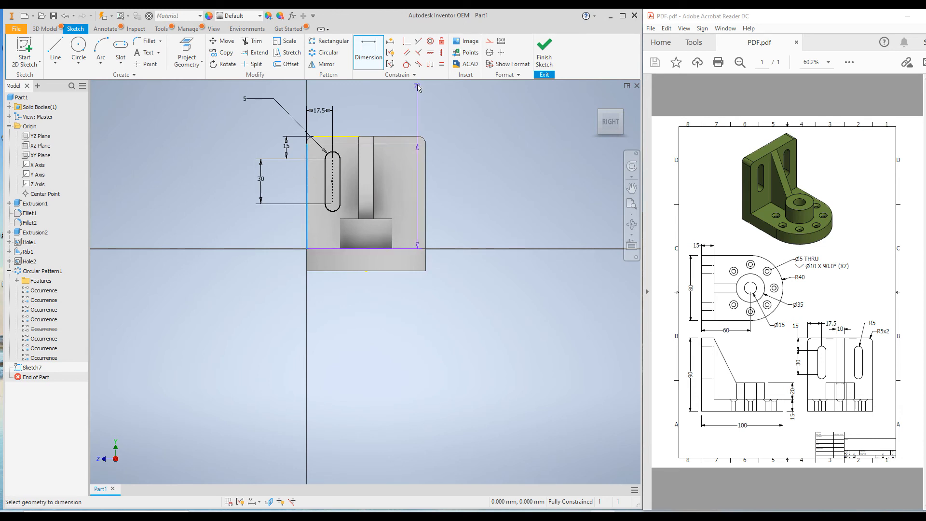
key("Escape")
right_click(395, 110)
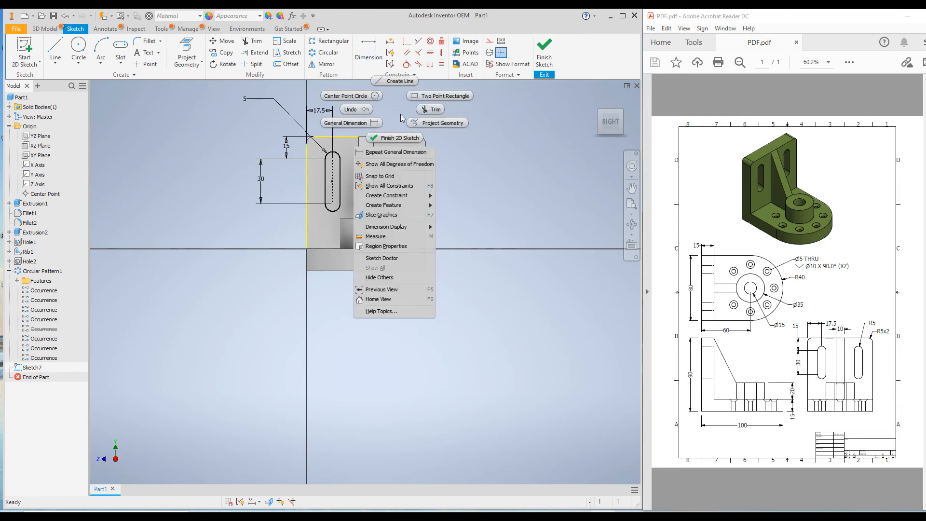
left_click(390, 111)
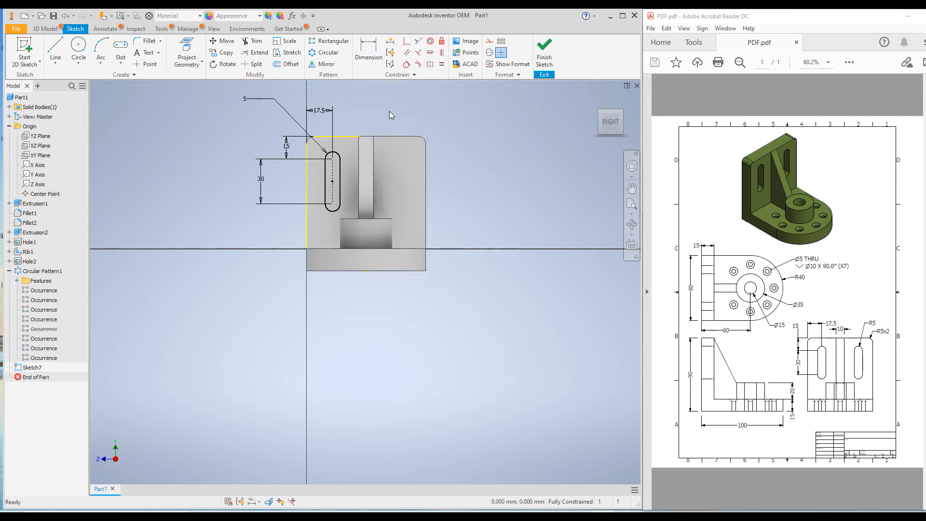
Convert the plate's projected side and top edges to construction geometry and finish the sketch.
left_click(303, 172)
left_click(490, 40)
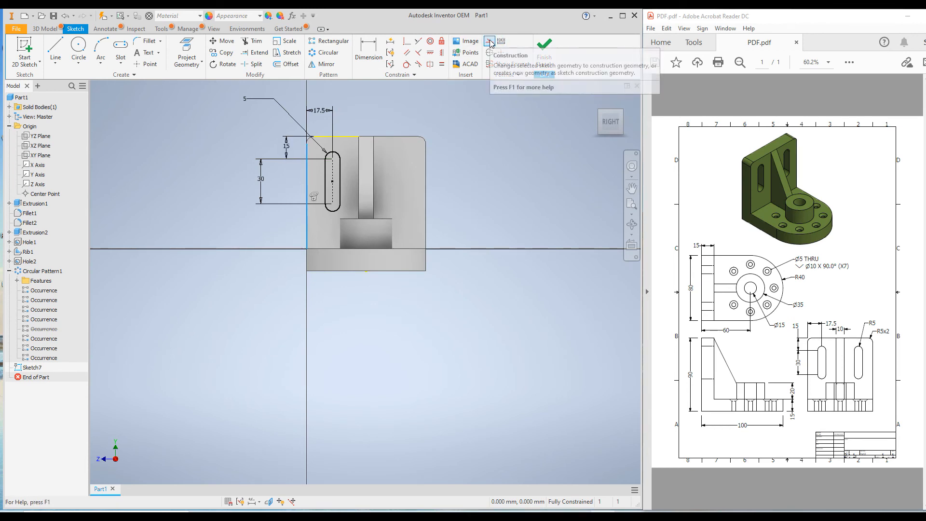
left_click(492, 44)
left_click(344, 138)
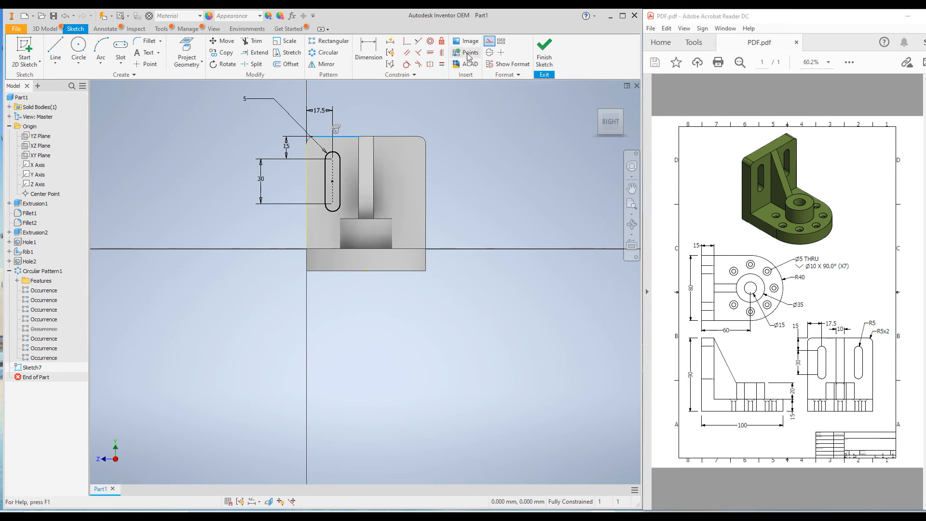
left_click(489, 44)
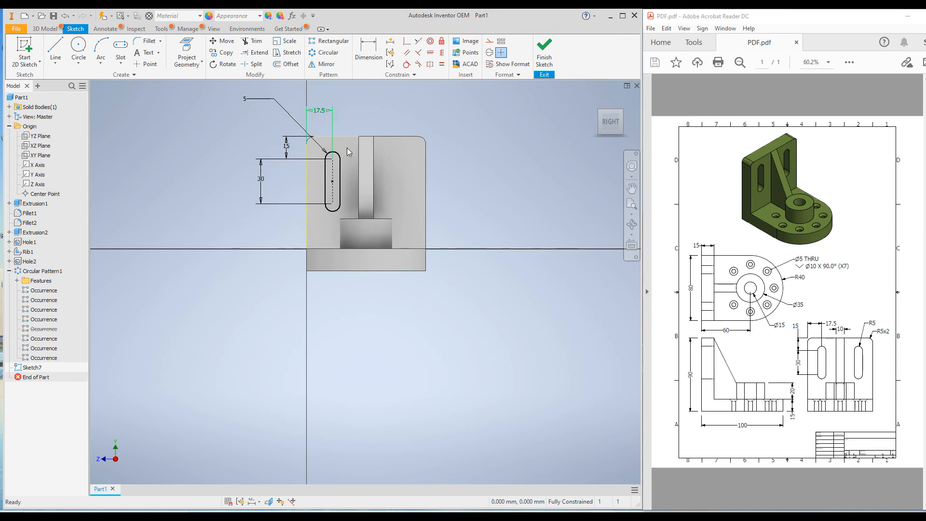
left_click(545, 54)
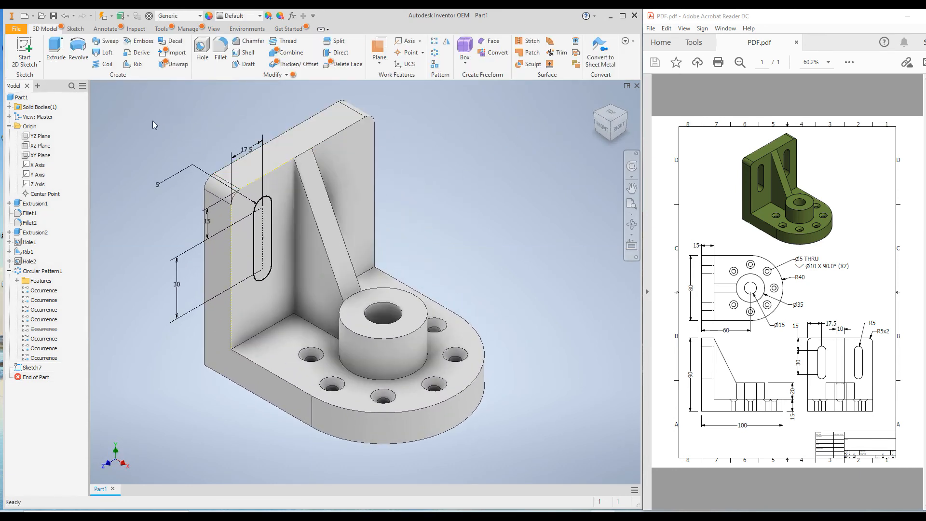
Extrude the slot profile as a through-all cut in the flipped direction, into the upright plate.
left_click(54, 51)
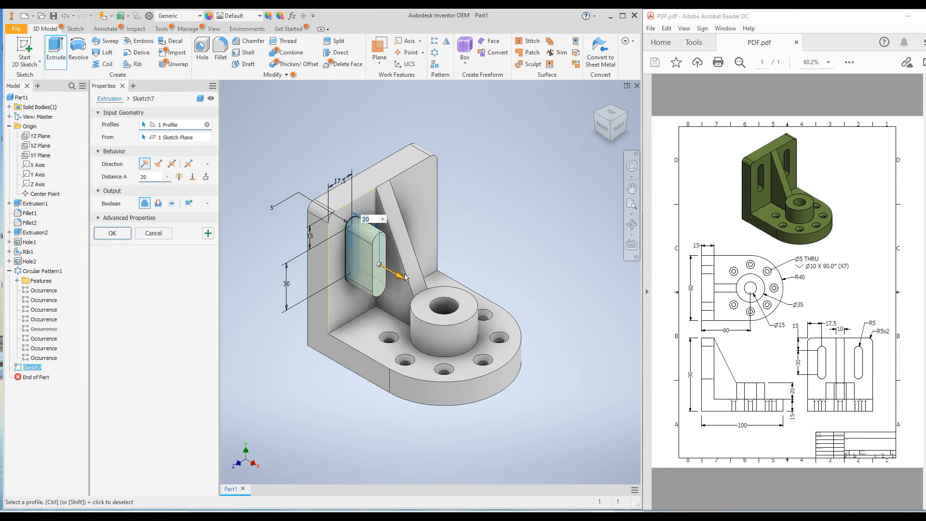
left_click(159, 164)
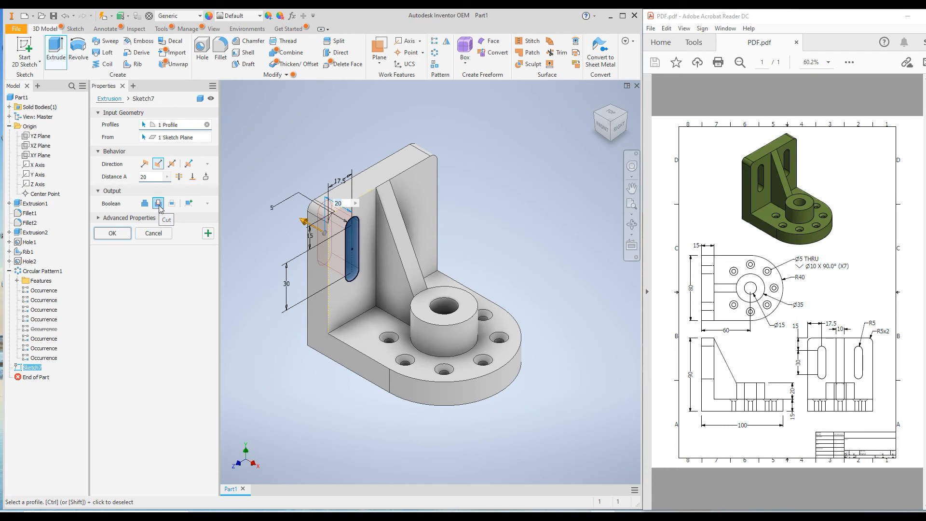
left_click(178, 177)
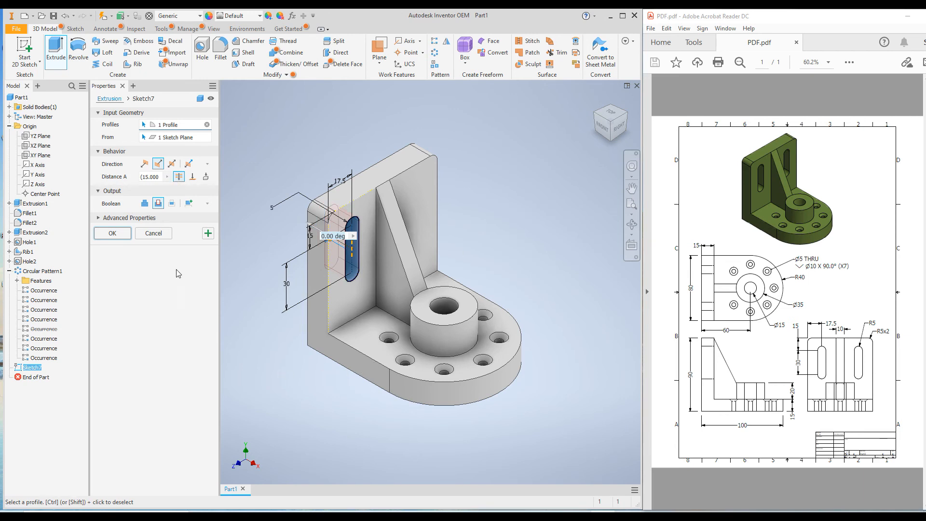
left_click(112, 233)
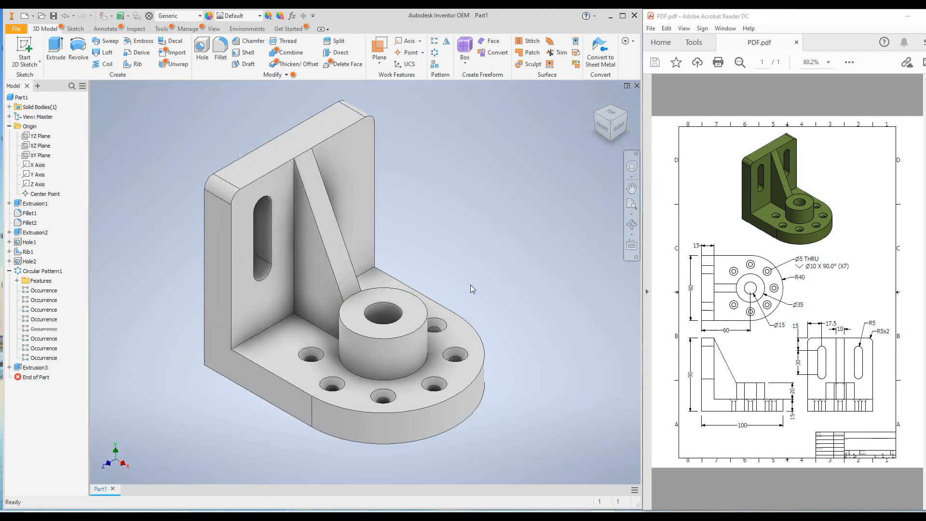
Mirror the slot cut in the upright plate about the XY plane to create the second slot.
scroll(473, 284, "up", 3)
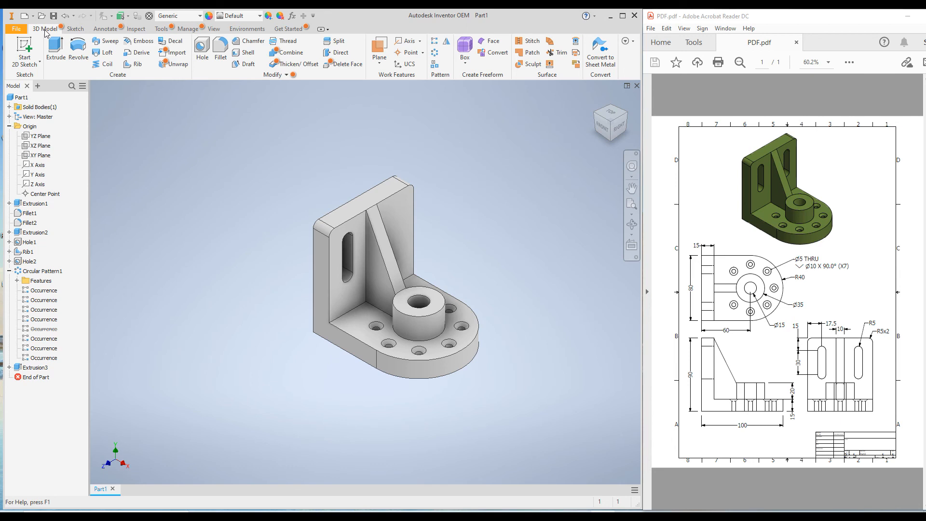
left_click(448, 44)
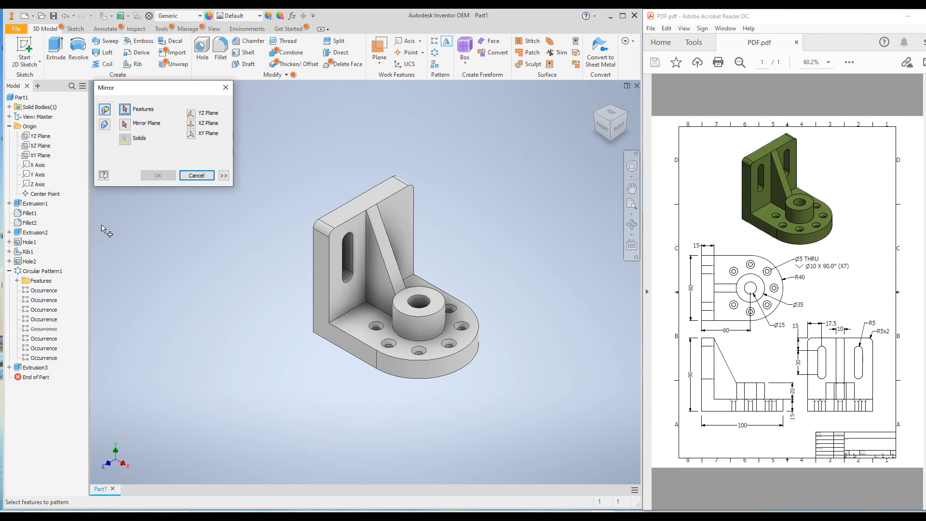
left_click(351, 261)
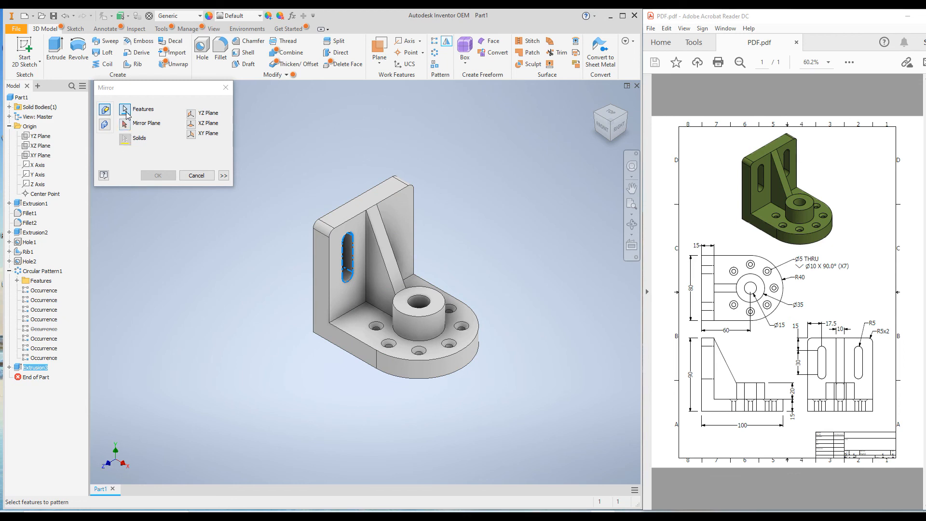
left_click(125, 127)
left_click(125, 127)
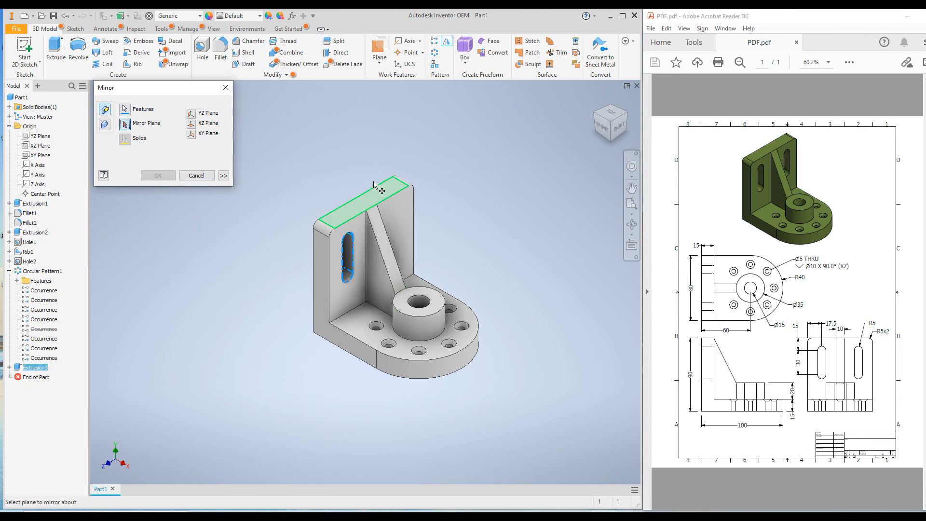
left_click(32, 156)
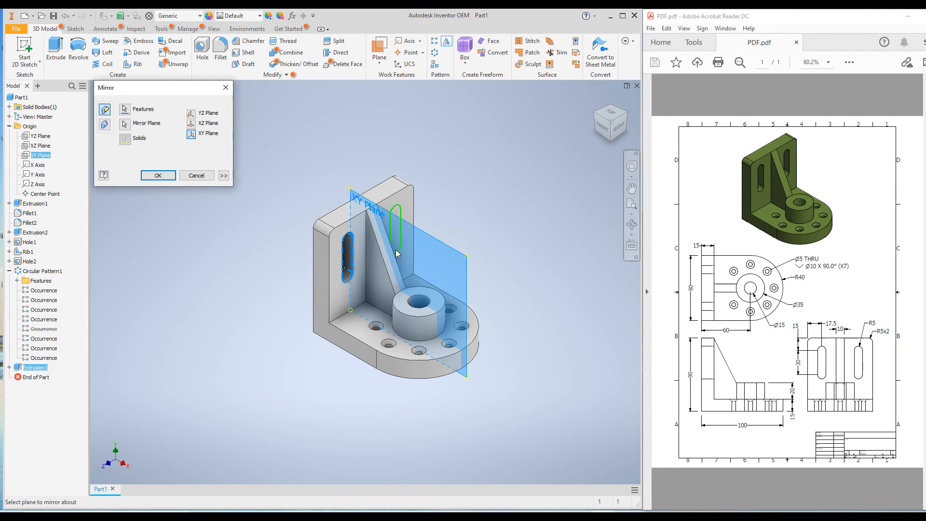
left_click(157, 175)
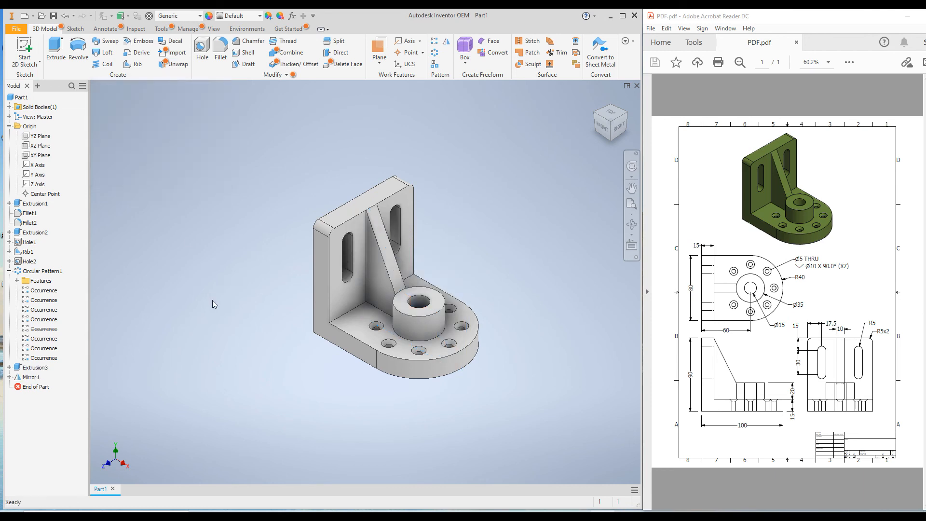
Apply the Olive Green appearance from the Inventor Material Library to the whole bracket.
left_click(597, 99)
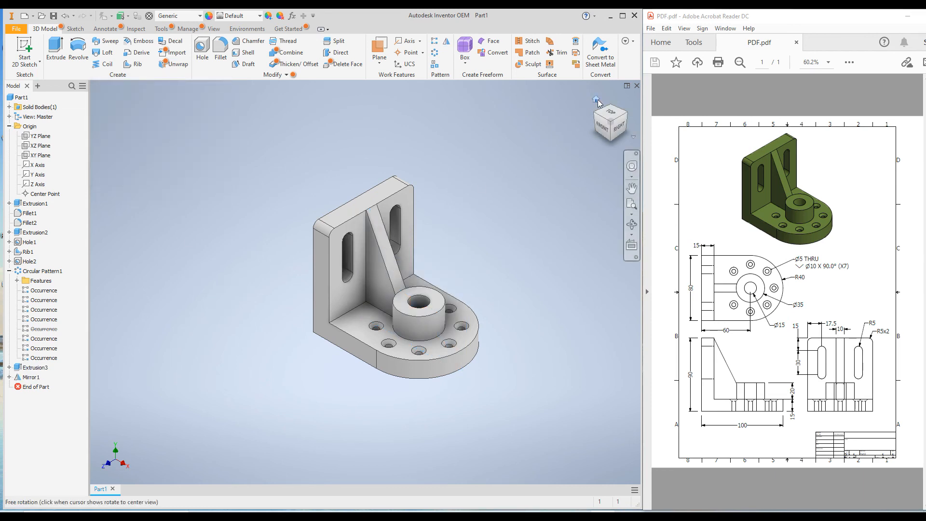
scroll(470, 223, "down", 3)
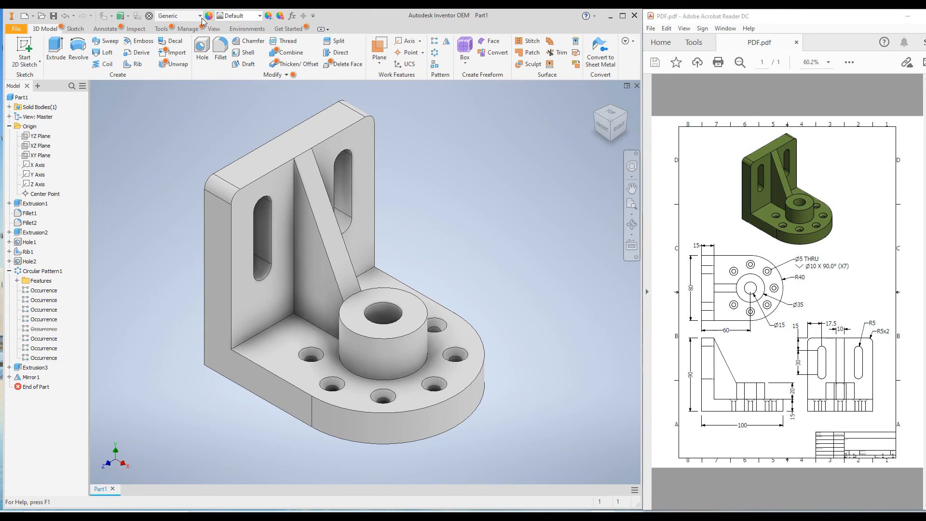
left_click(259, 17)
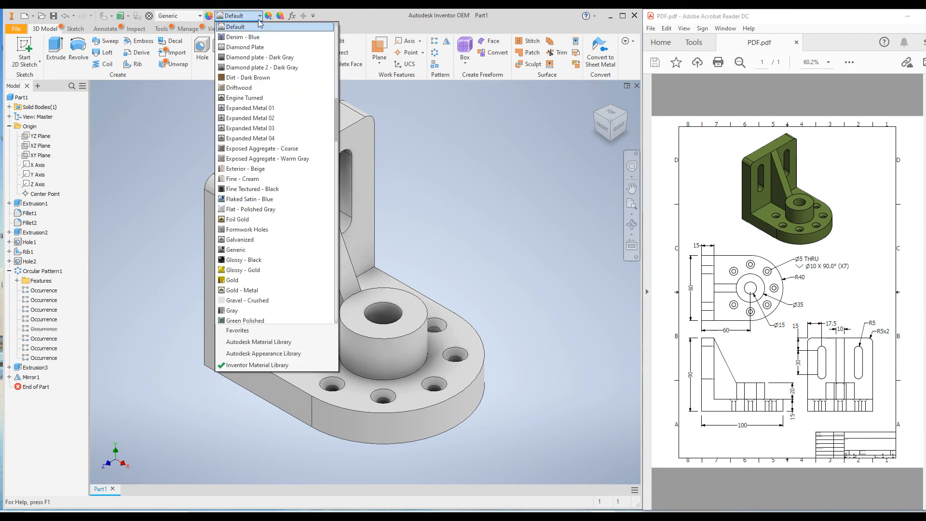
scroll(281, 241, "down", 6)
scroll(281, 251, "down", 5)
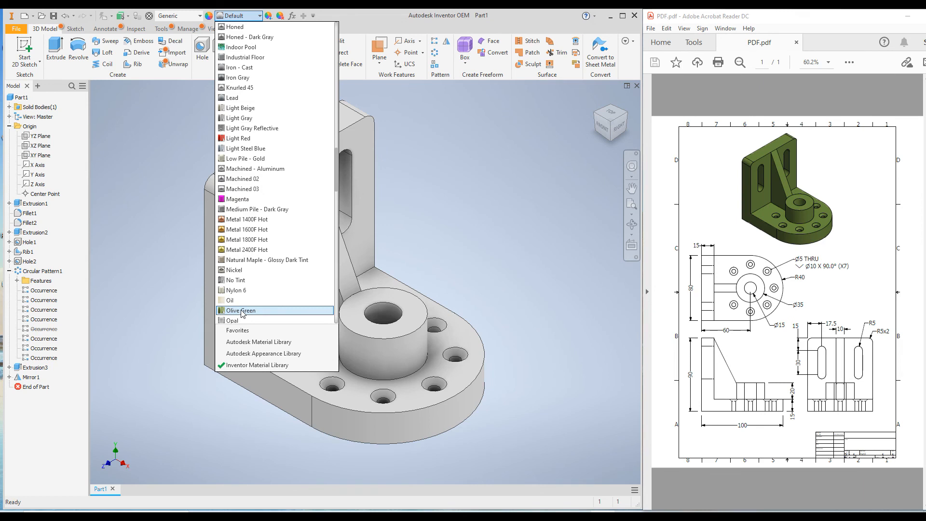
left_click(241, 310)
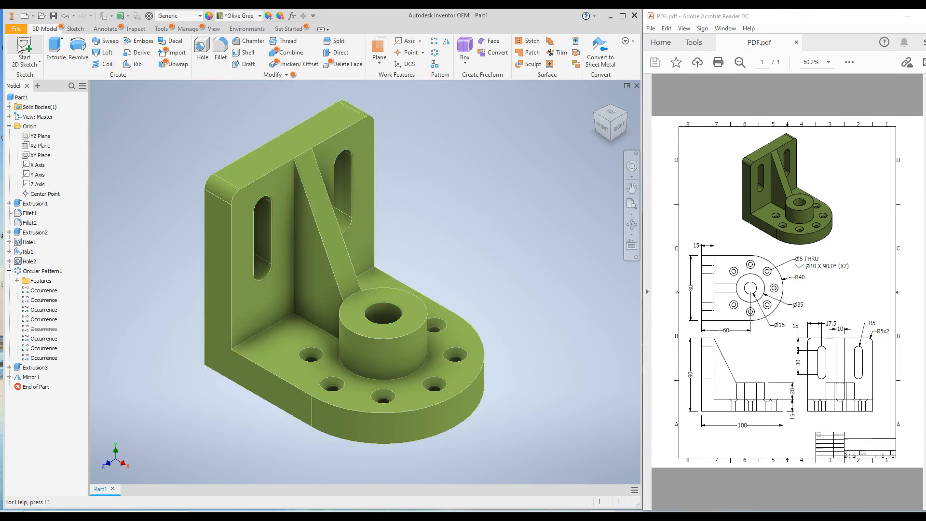
Save the part as Part1 on the Desktop, replacing the existing file.
left_click(53, 16)
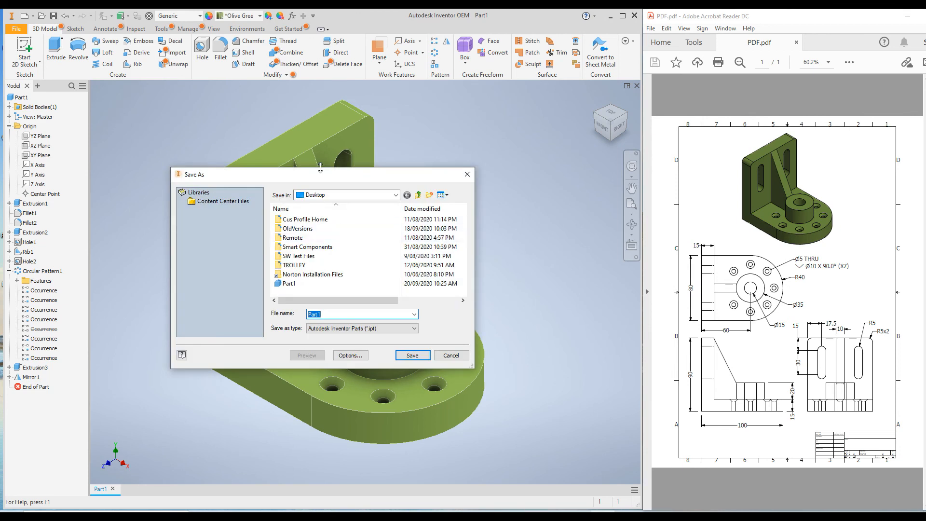
left_click(412, 355)
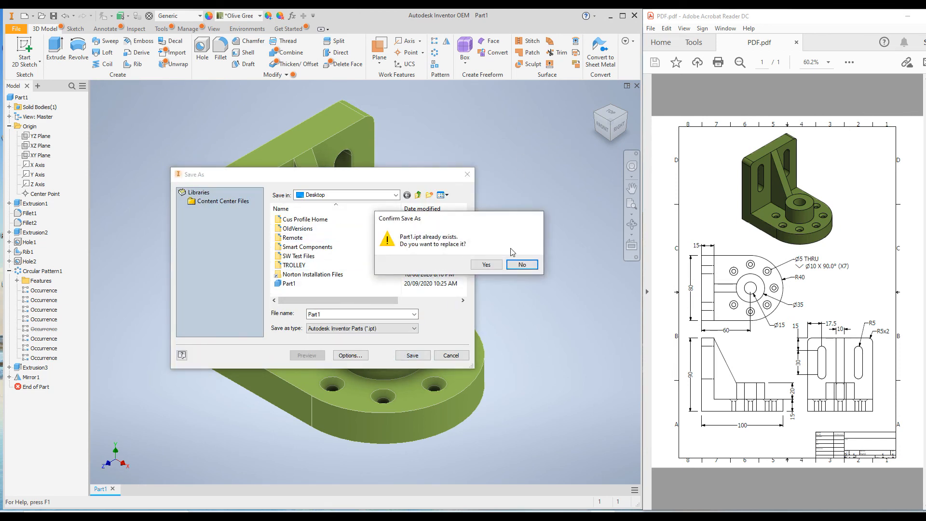
left_click(486, 265)
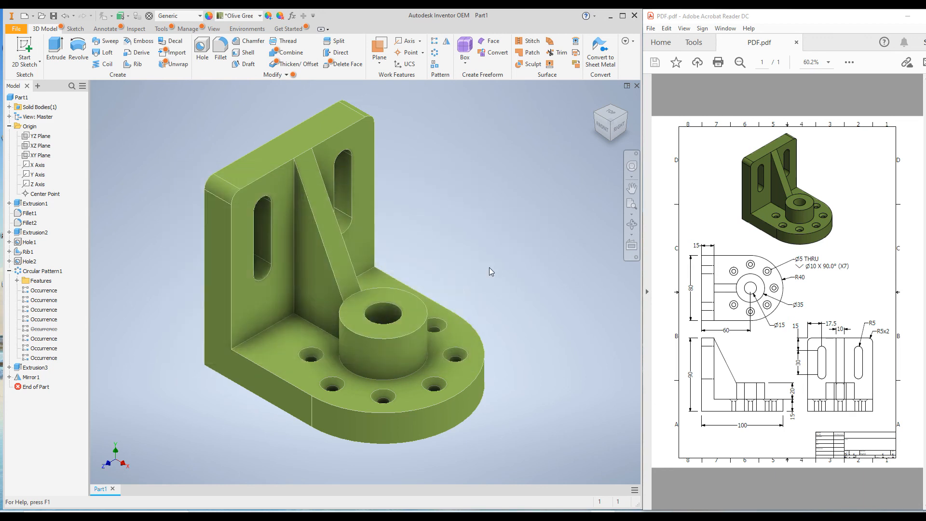